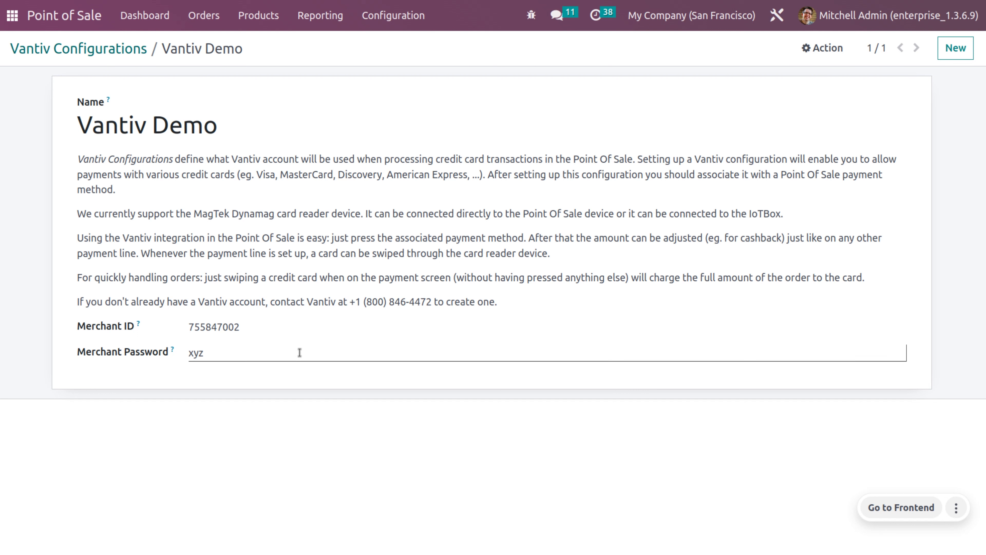
Open the Point of Sale Configuration menu.
{"action": "left_click", "coordinate": [402, 15]}
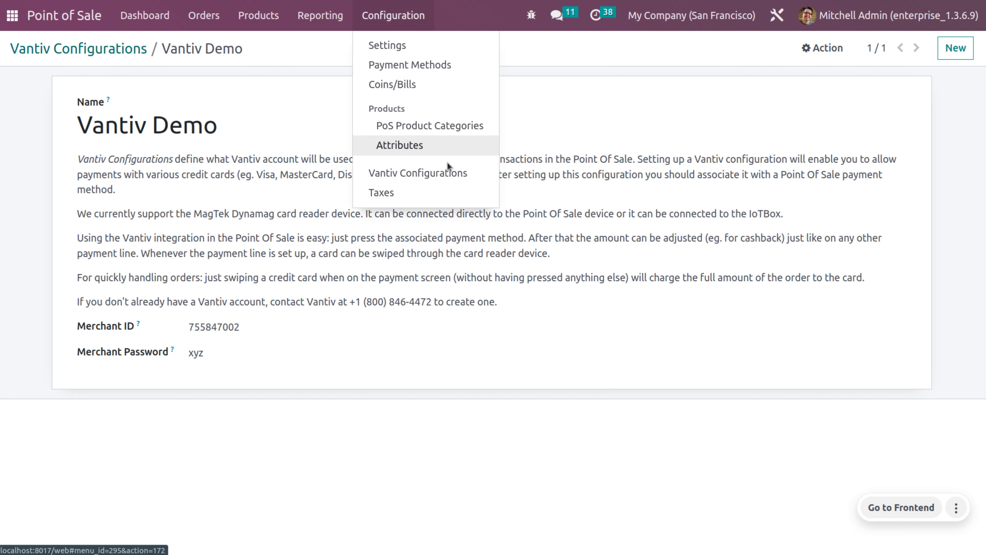
Set the Mastero payment method to the Vantiv terminal with Vantiv Demo credentials and save.
{"action": "left_click", "coordinate": [429, 66]}
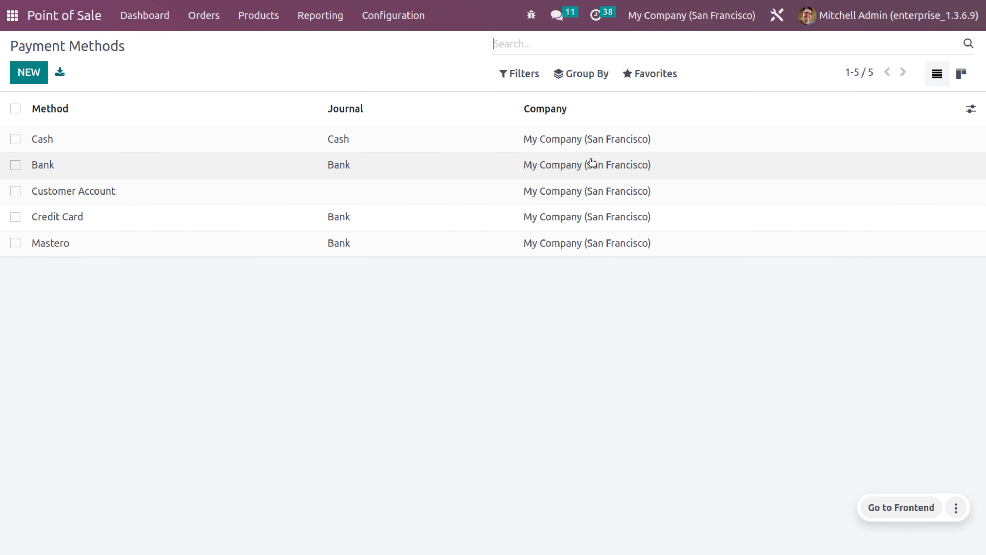
{"action": "left_click", "coordinate": [562, 244]}
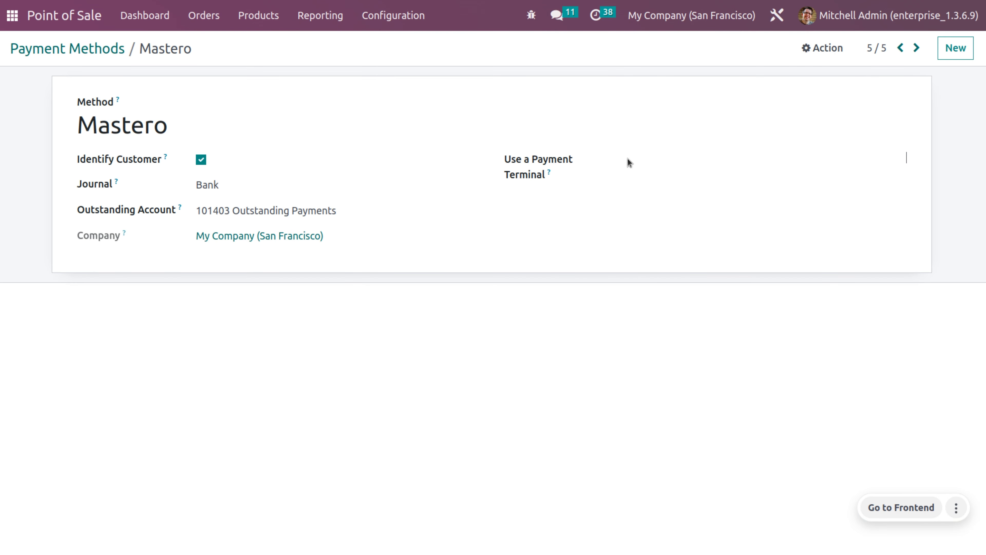
{"action": "left_click", "coordinate": [658, 158]}
{"action": "left_click", "coordinate": [671, 200]}
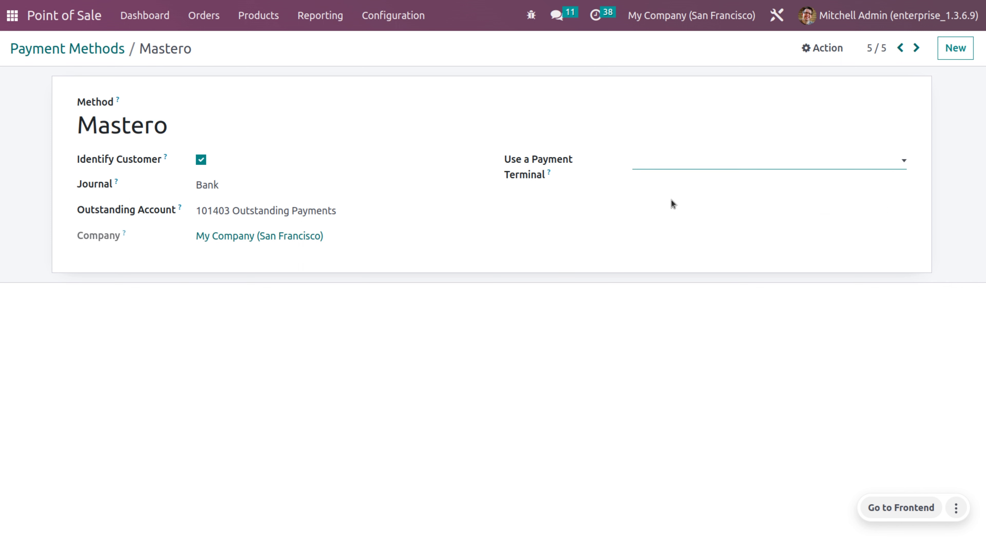
{"action": "left_click", "coordinate": [657, 201]}
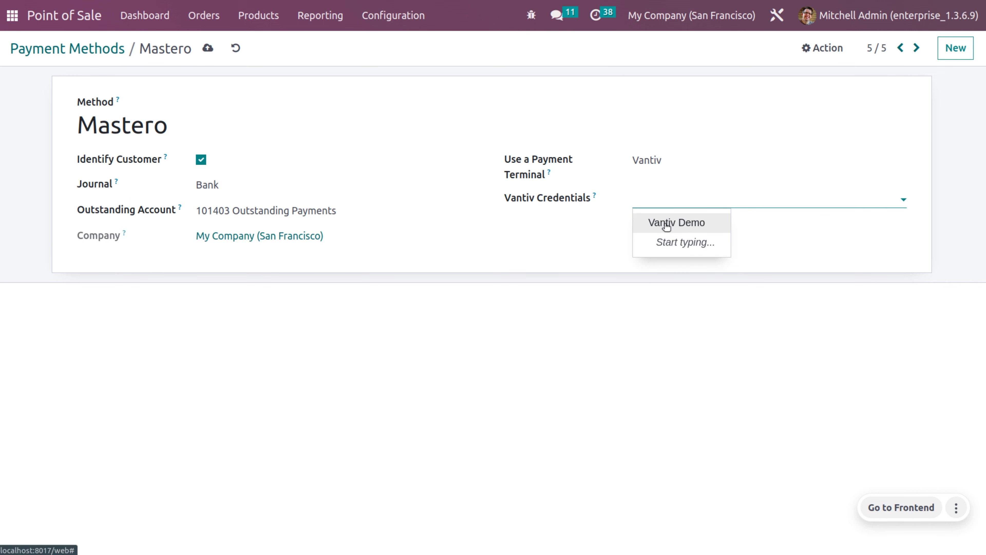
{"action": "left_click", "coordinate": [667, 224]}
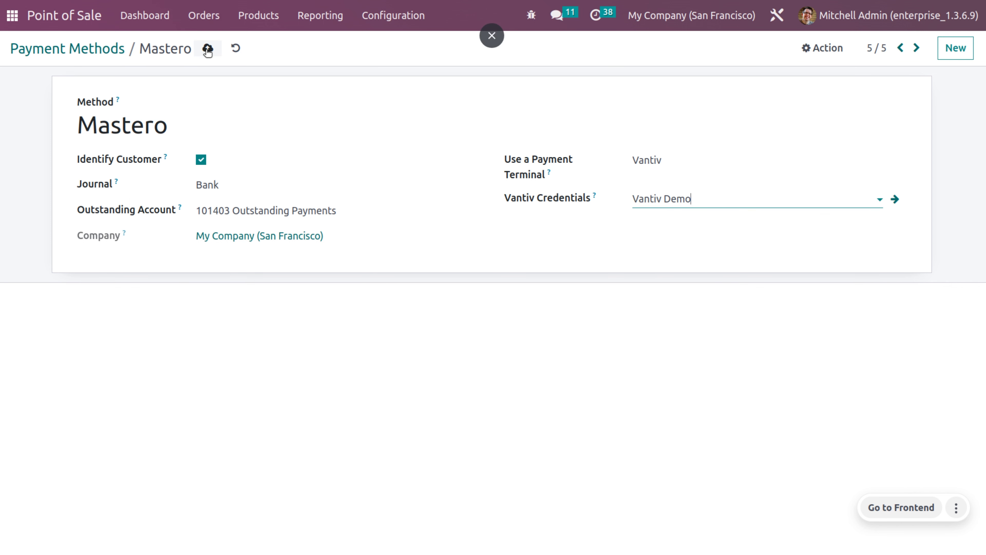
{"action": "left_click", "coordinate": [207, 49]}
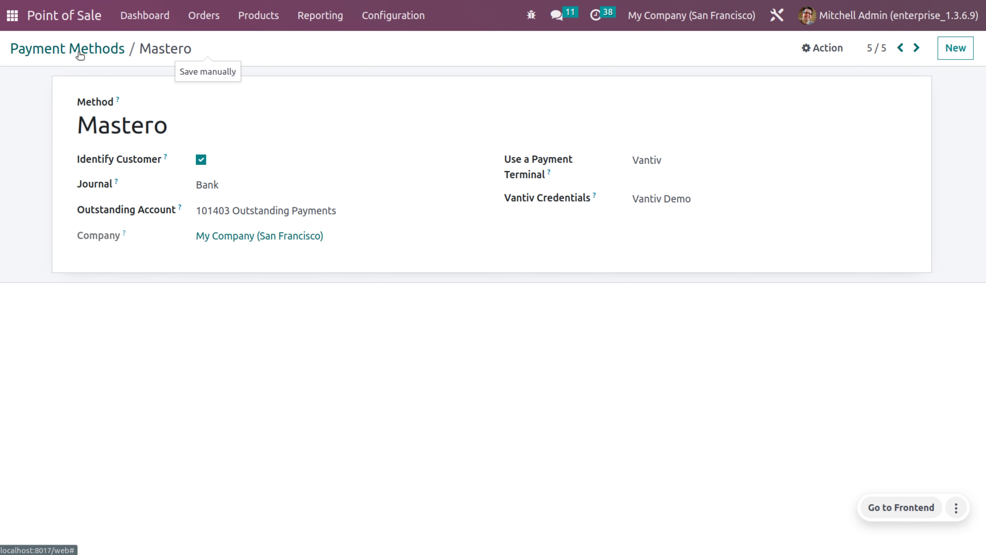
{"action": "left_click", "coordinate": [944, 48]}
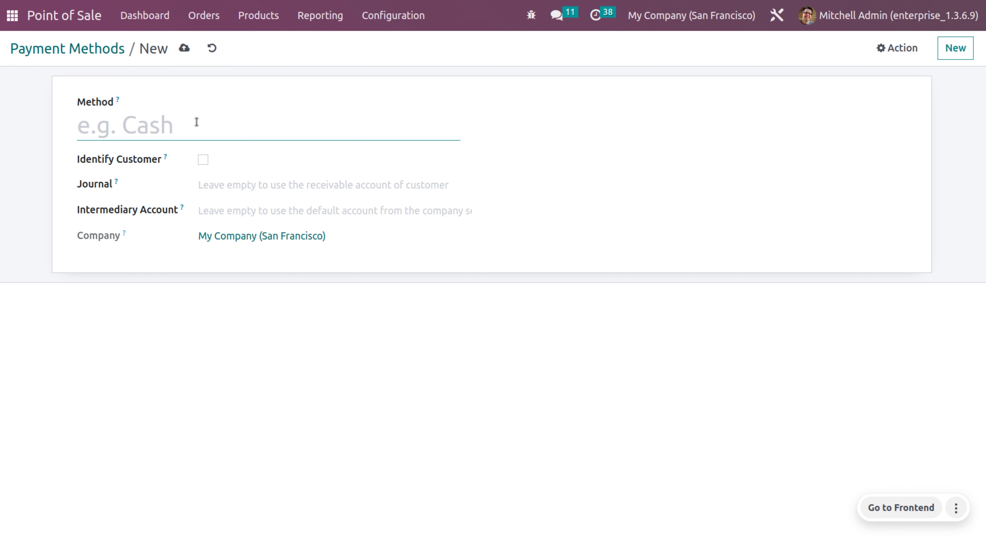
Name the new payment method 'Visa card', require customer identification, and use the Bank journal.
{"action": "type", "text": "Visa "}
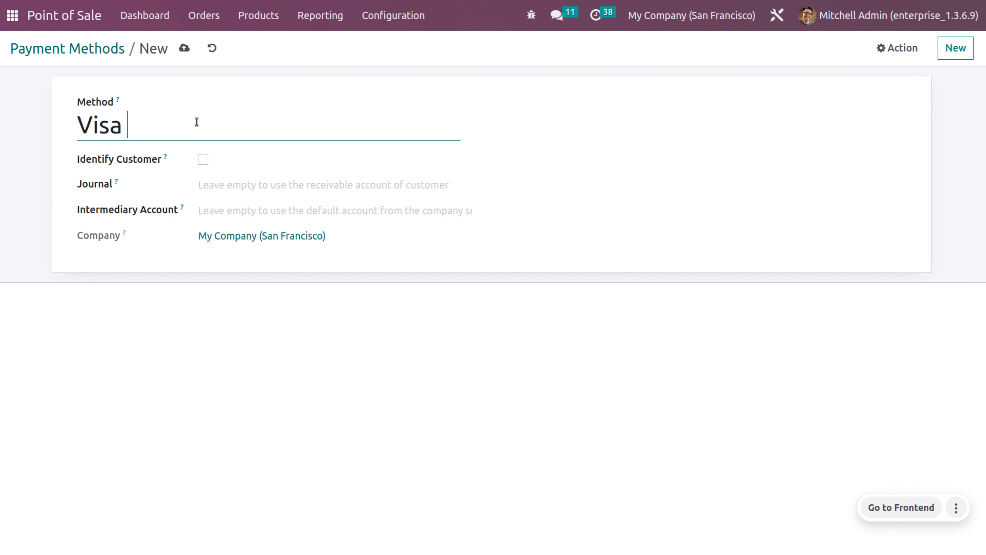
{"action": "type", "text": "card"}
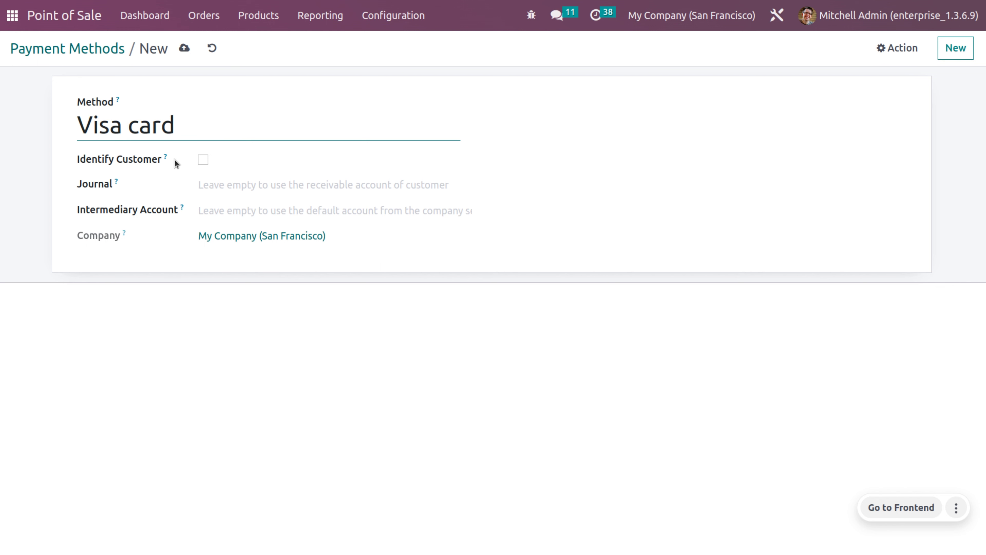
{"action": "left_click", "coordinate": [203, 160]}
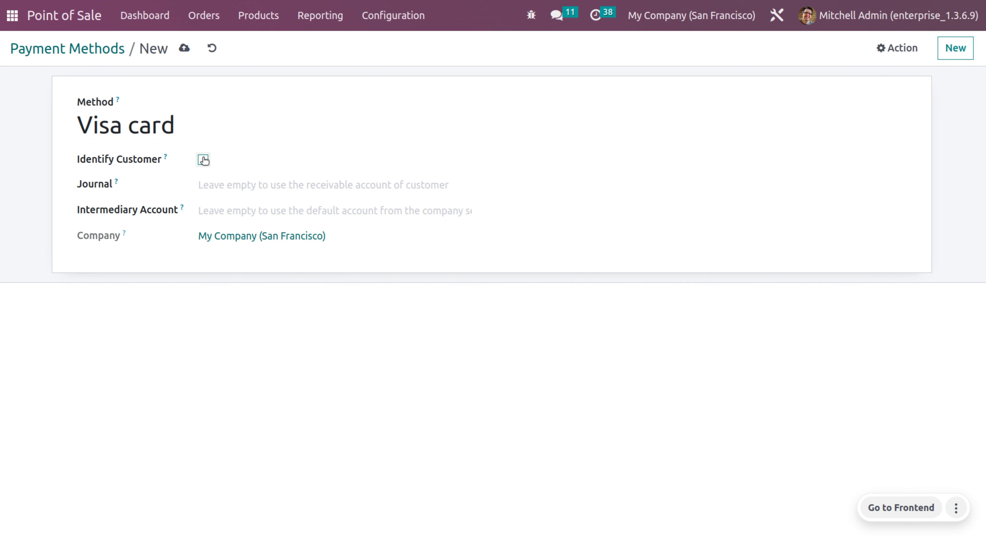
{"action": "left_click", "coordinate": [241, 177]}
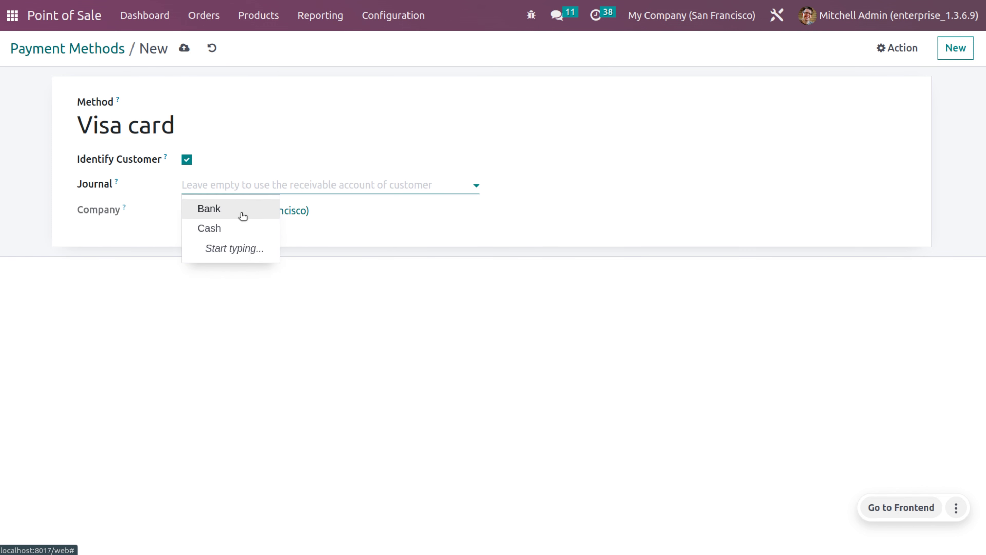
{"action": "left_click", "coordinate": [242, 212]}
Use the Adyen terminal with its API key, terminal ID 234567, and test mode on.
{"action": "left_click", "coordinate": [689, 165]}
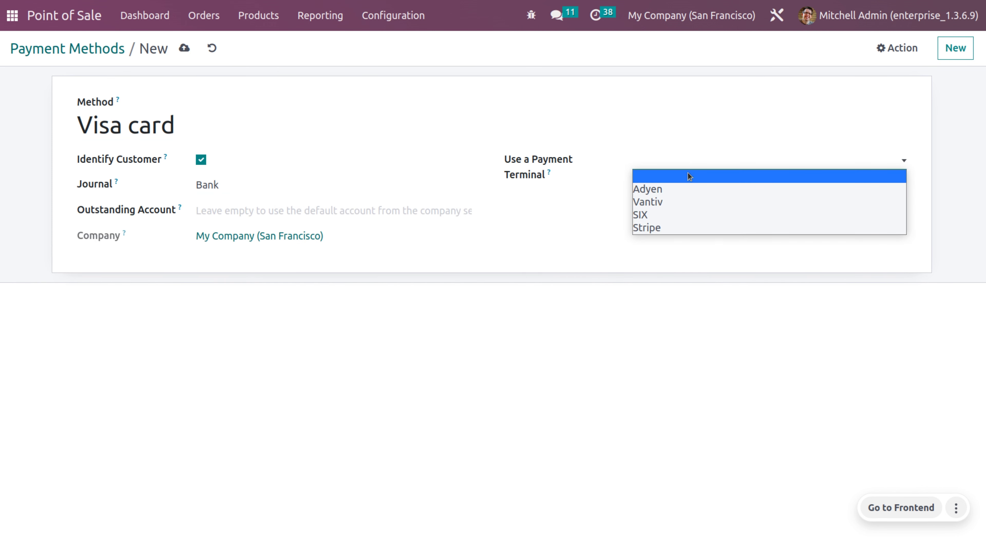
{"action": "left_click", "coordinate": [684, 188]}
{"action": "left_click", "coordinate": [643, 202]}
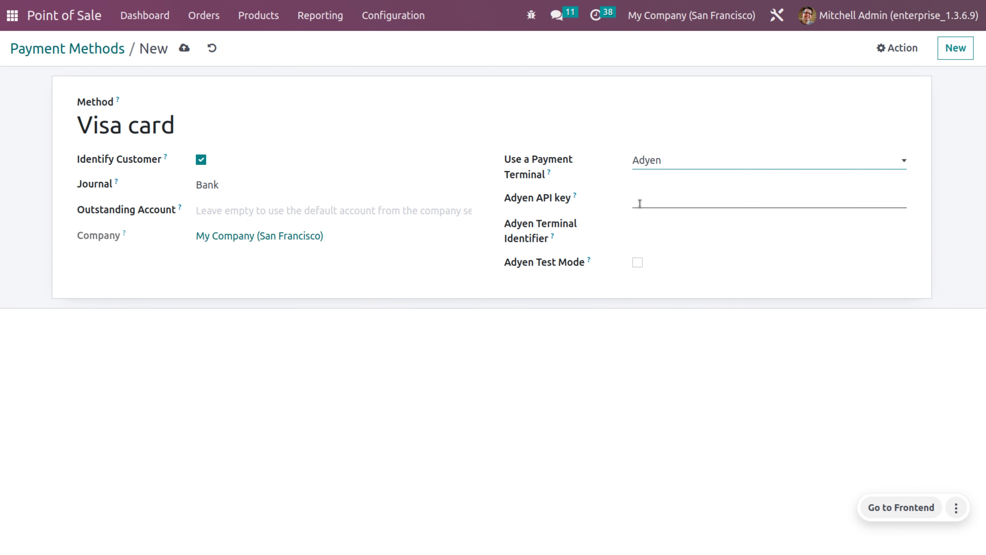
{"action": "type", "text": "78659825"}
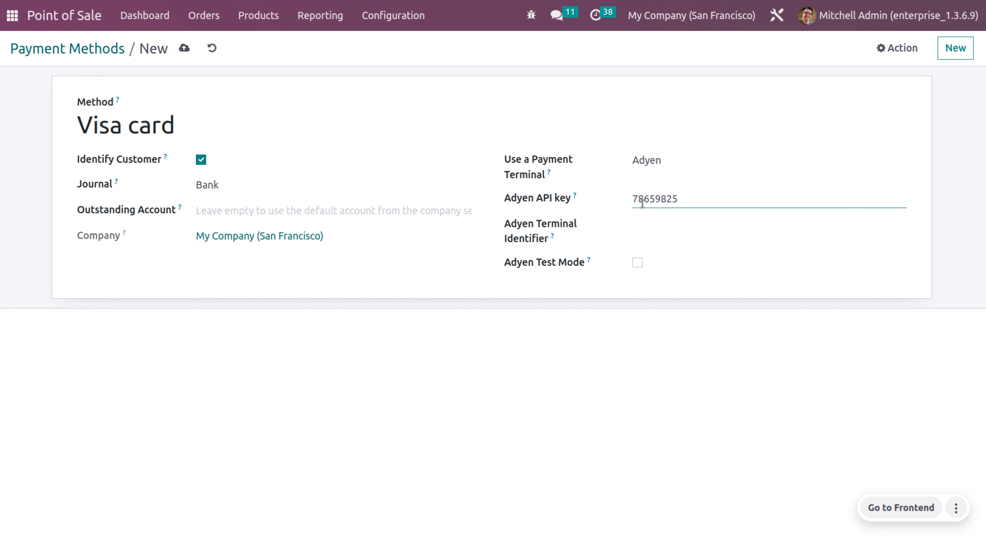
{"action": "left_click", "coordinate": [669, 227]}
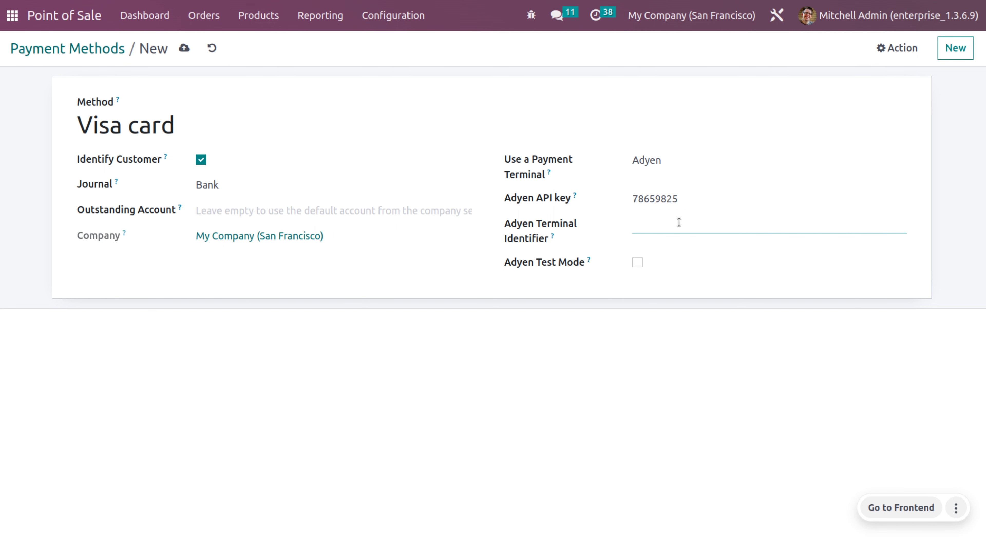
{"action": "type", "text": "234567"}
{"action": "left_click", "coordinate": [637, 267]}
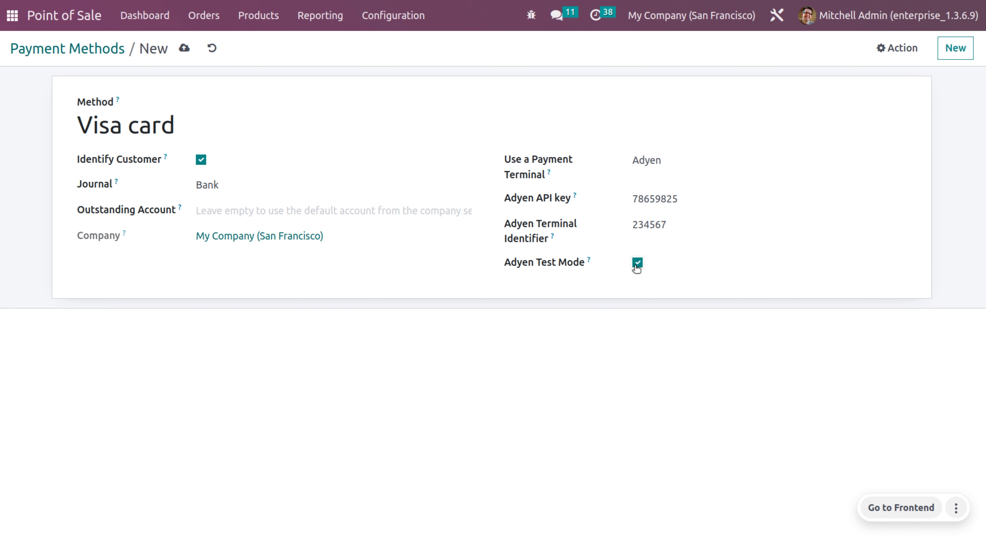
Set the outstanding account to 101403 Outstanding Payments and save the Visa card method.
{"action": "left_click", "coordinate": [324, 213]}
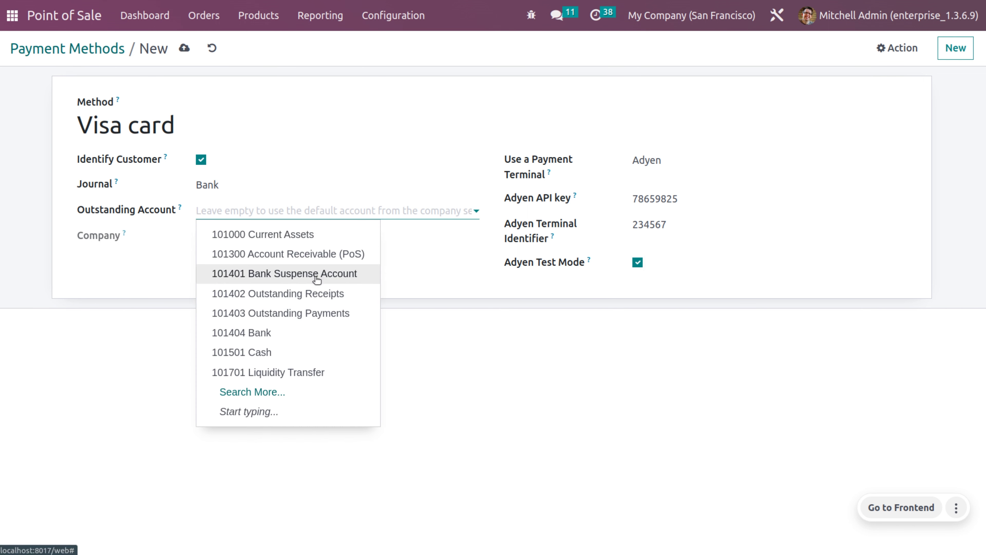
{"action": "left_click", "coordinate": [326, 294]}
{"action": "left_click", "coordinate": [346, 210]}
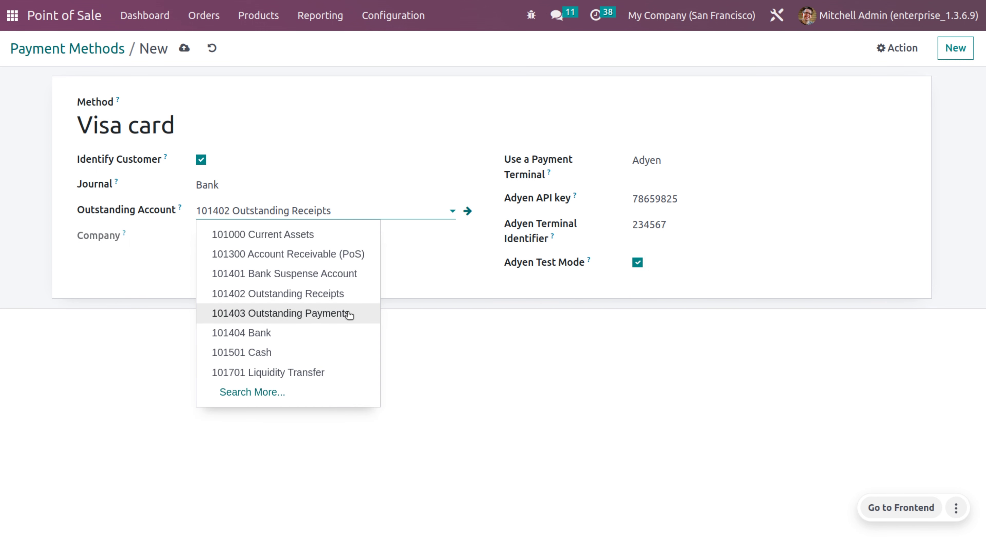
{"action": "left_click", "coordinate": [349, 313]}
{"action": "left_click", "coordinate": [184, 48]}
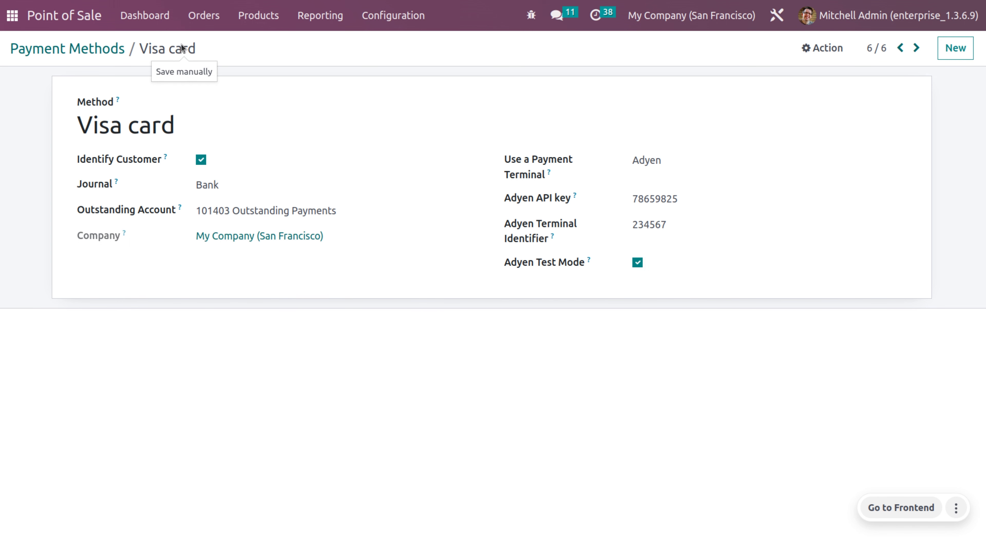
{"action": "left_click", "coordinate": [402, 17]}
Add Visa card to the Shop's payment methods in Settings, save, and return to the dashboard.
{"action": "left_click", "coordinate": [418, 53]}
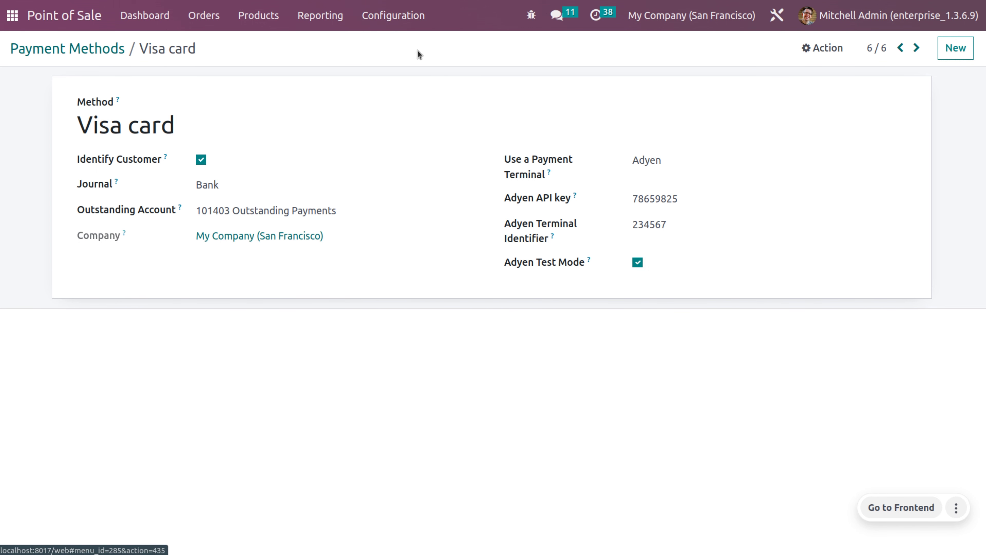
{"action": "scroll", "coordinate": [439, 368], "scroll_direction": "down", "scroll_amount": 5}
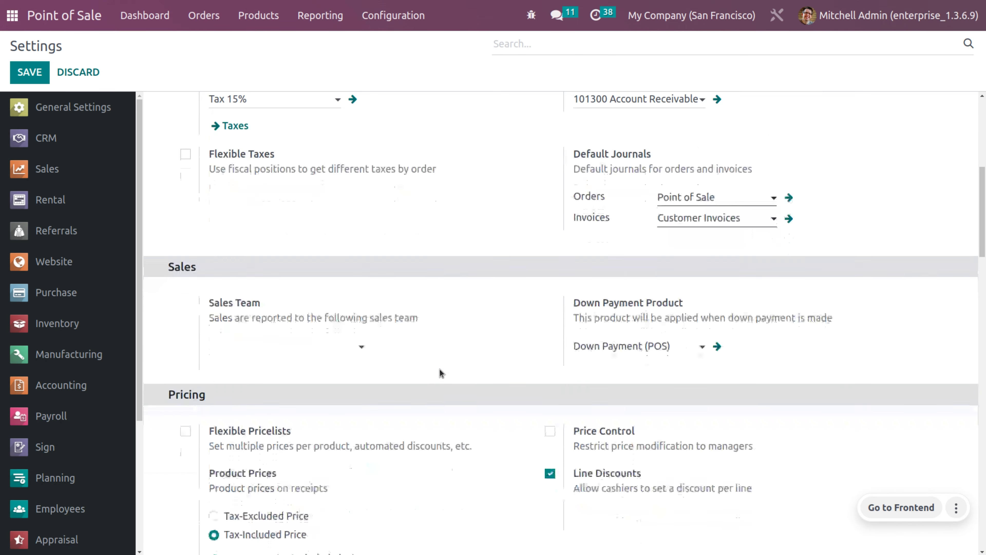
{"action": "scroll", "coordinate": [439, 368], "scroll_direction": "down", "scroll_amount": 5}
{"action": "scroll", "coordinate": [439, 368], "scroll_direction": "down", "scroll_amount": 2}
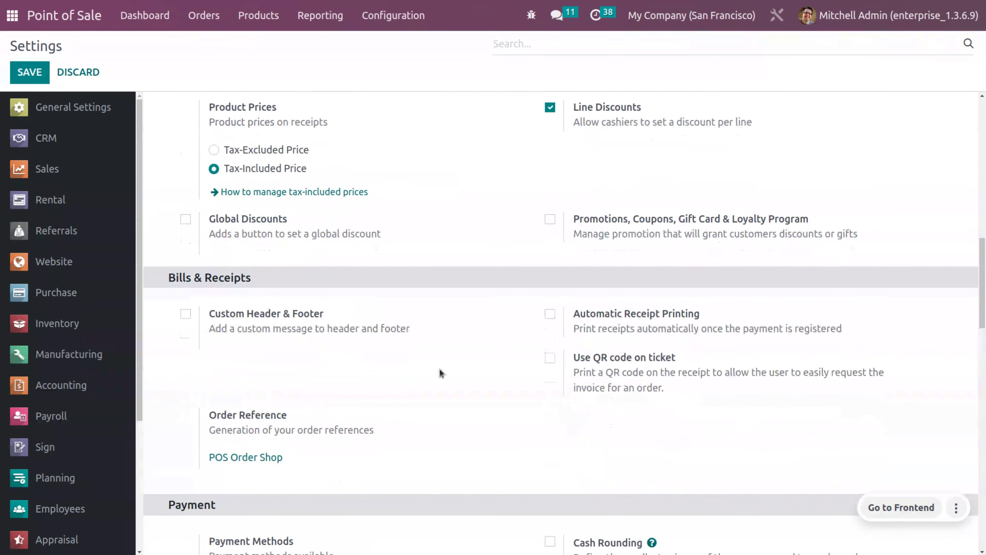
{"action": "scroll", "coordinate": [440, 372], "scroll_direction": "down", "scroll_amount": 4}
{"action": "left_click", "coordinate": [312, 459]}
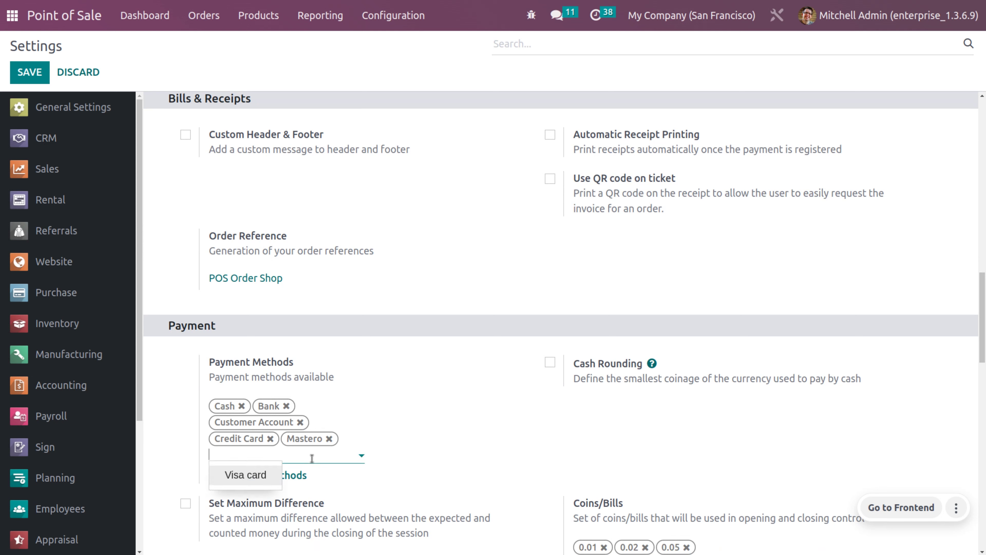
{"action": "left_click", "coordinate": [239, 475]}
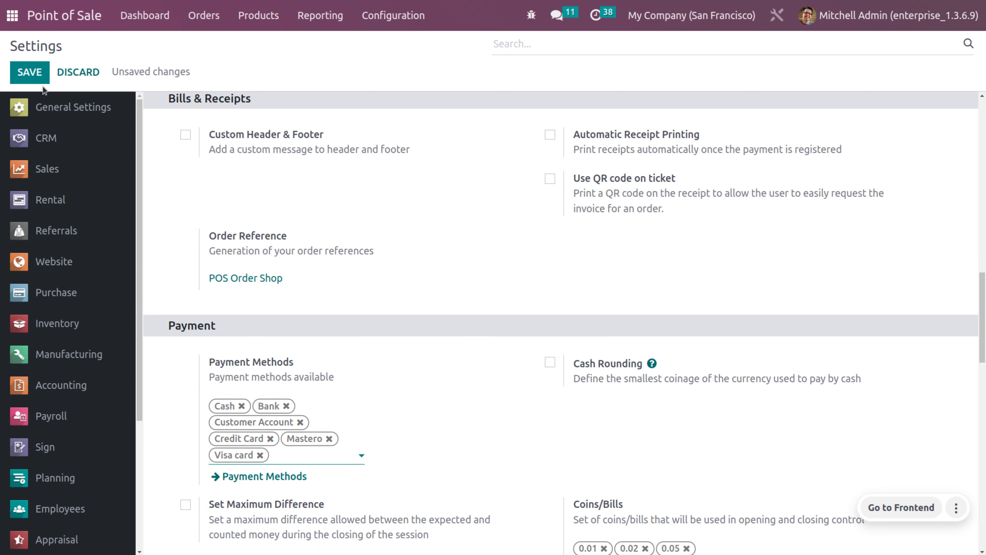
{"action": "left_click", "coordinate": [38, 77]}
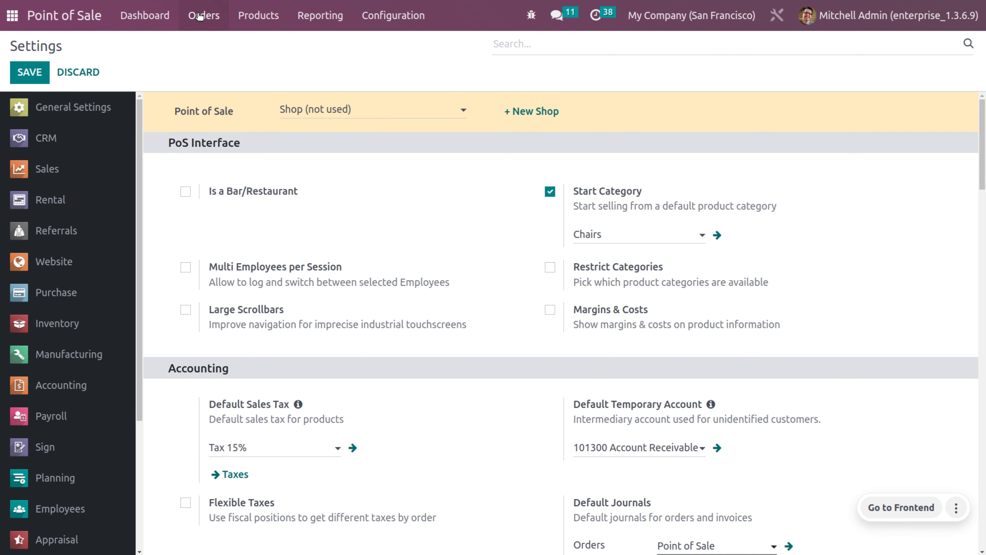
{"action": "left_click", "coordinate": [167, 18]}
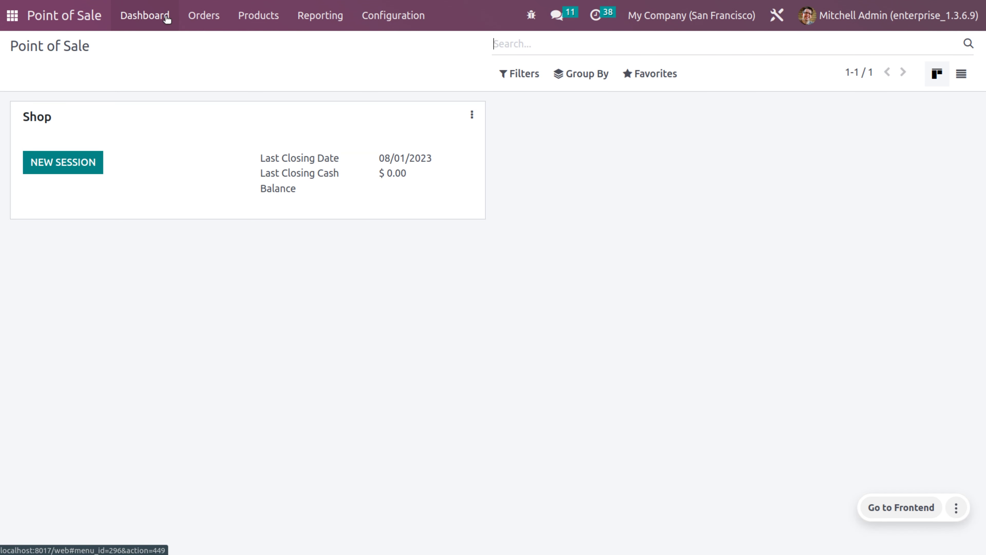
Open a new Shop session with 10000 as the opening cash.
{"action": "left_click", "coordinate": [75, 161]}
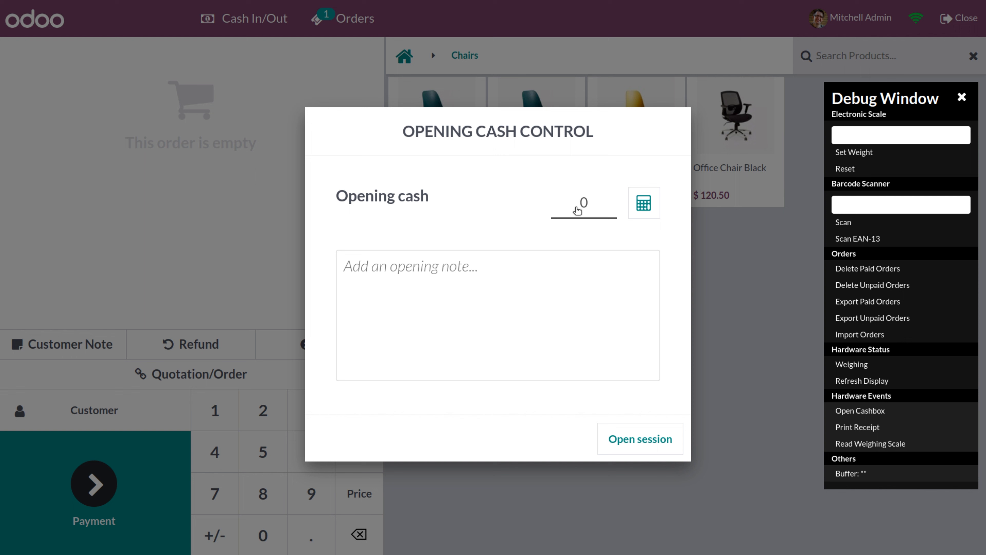
{"action": "left_click", "coordinate": [581, 204]}
{"action": "type", "text": "100000"}
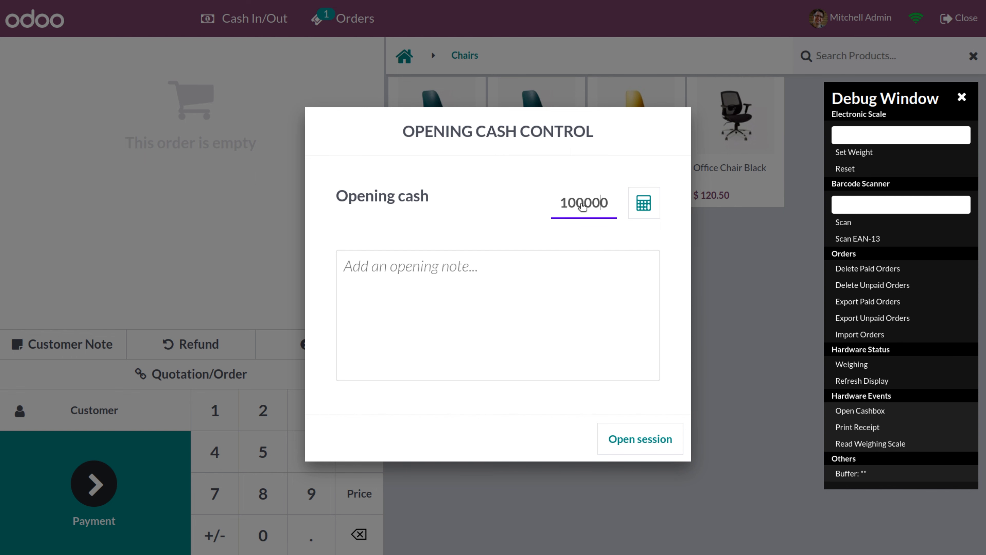
{"action": "left_click", "coordinate": [657, 449]}
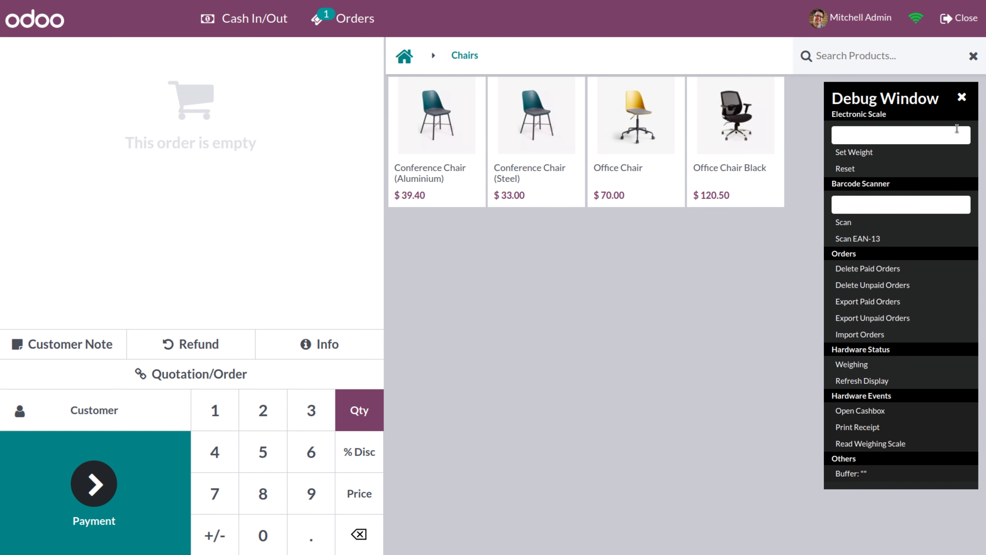
Close the debug window, show all product categories, and add Acoustic Bloc Screens.
{"action": "left_click", "coordinate": [961, 99]}
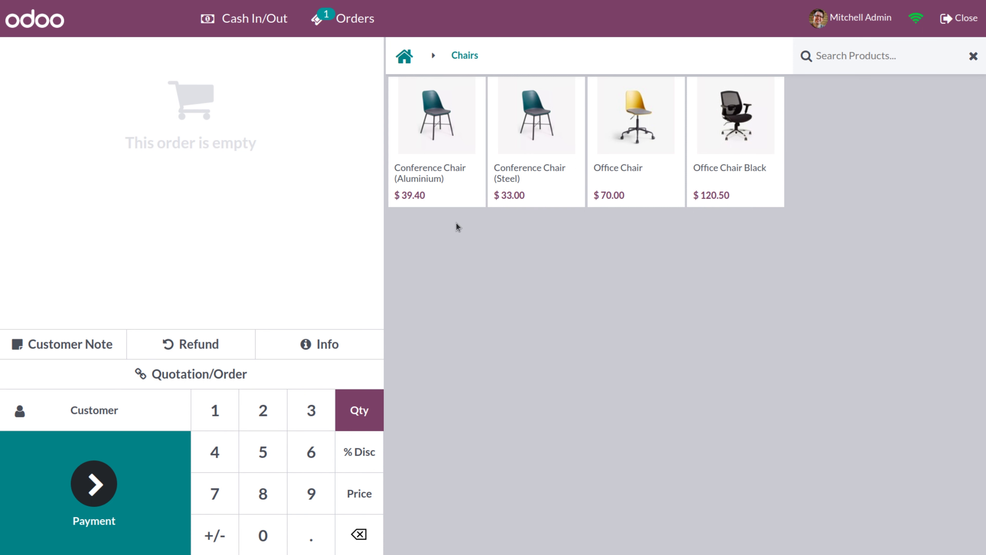
{"action": "left_click", "coordinate": [403, 62]}
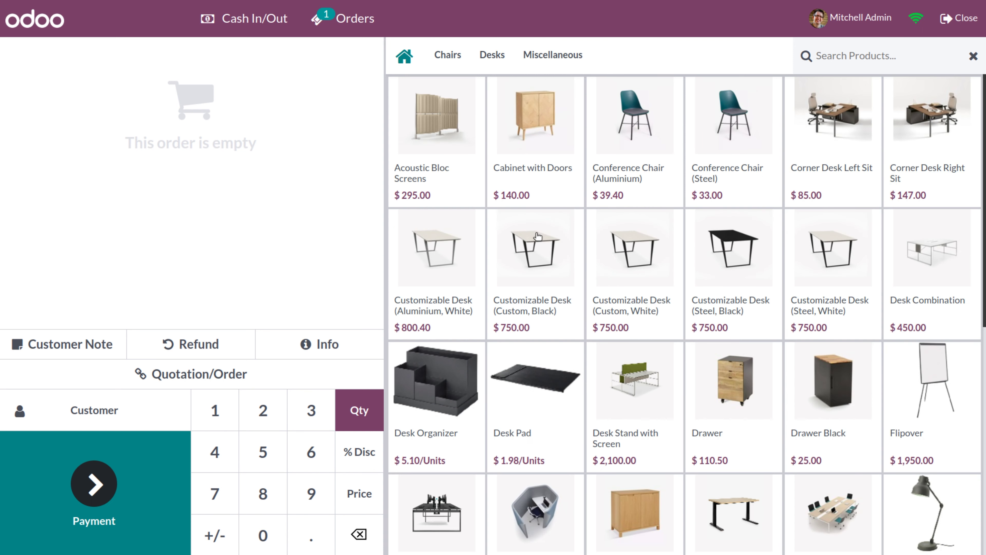
{"action": "scroll", "coordinate": [617, 439], "scroll_direction": "down", "scroll_amount": 8}
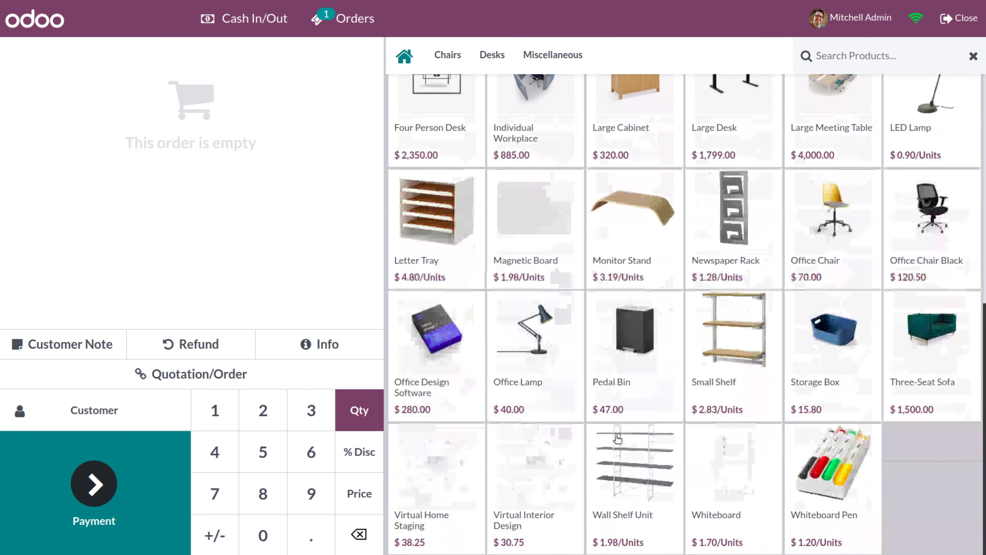
{"action": "scroll", "coordinate": [617, 438], "scroll_direction": "up", "scroll_amount": 10}
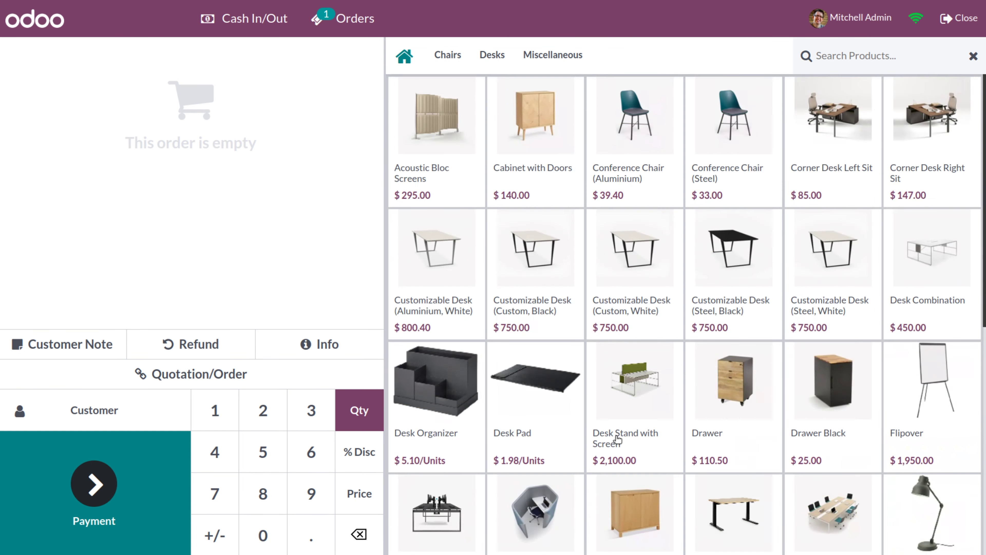
{"action": "left_click", "coordinate": [438, 171]}
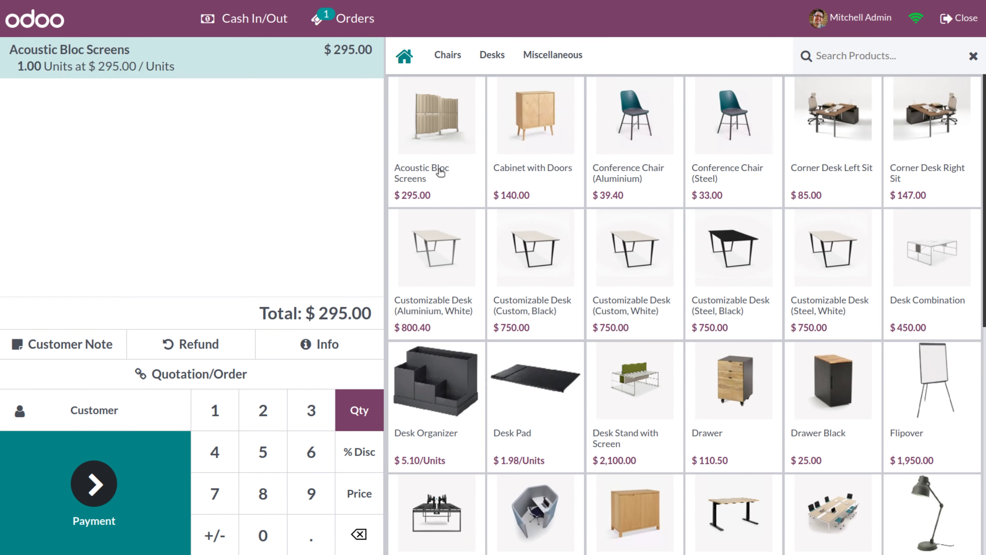
Assign a customer and pay the $295.00 Acoustic Bloc Screens order fully in cash.
{"action": "left_click", "coordinate": [134, 422]}
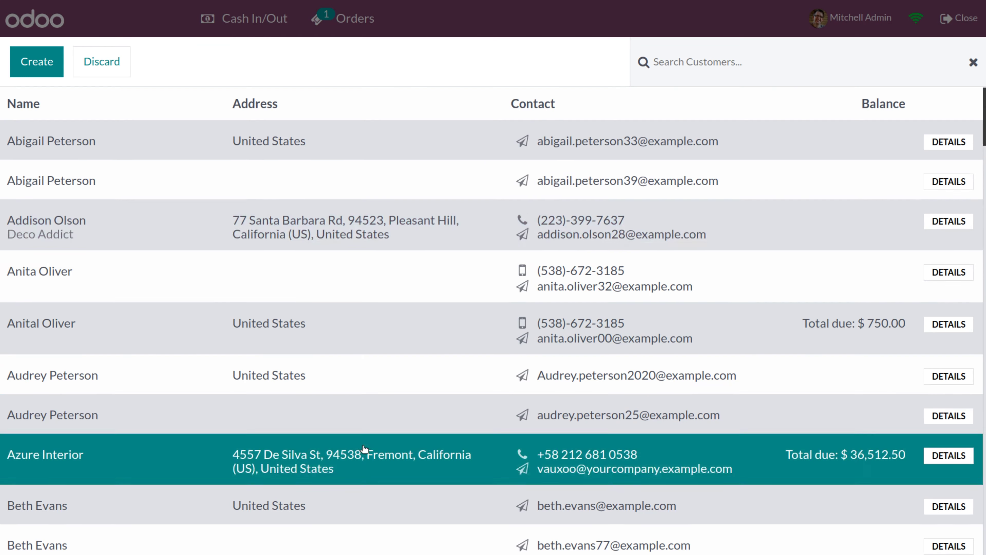
{"action": "scroll", "coordinate": [365, 446], "scroll_direction": "down", "scroll_amount": 15}
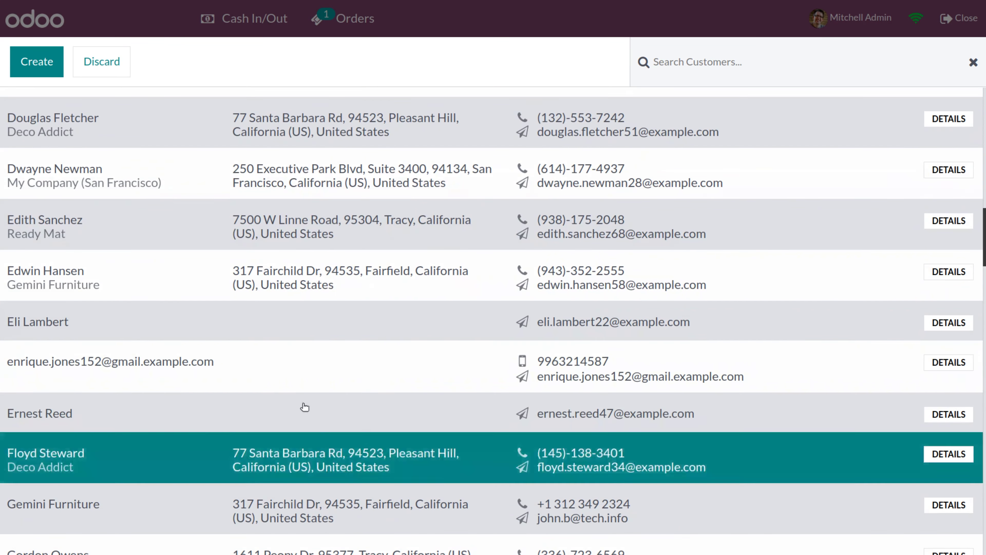
{"action": "left_click", "coordinate": [237, 335]}
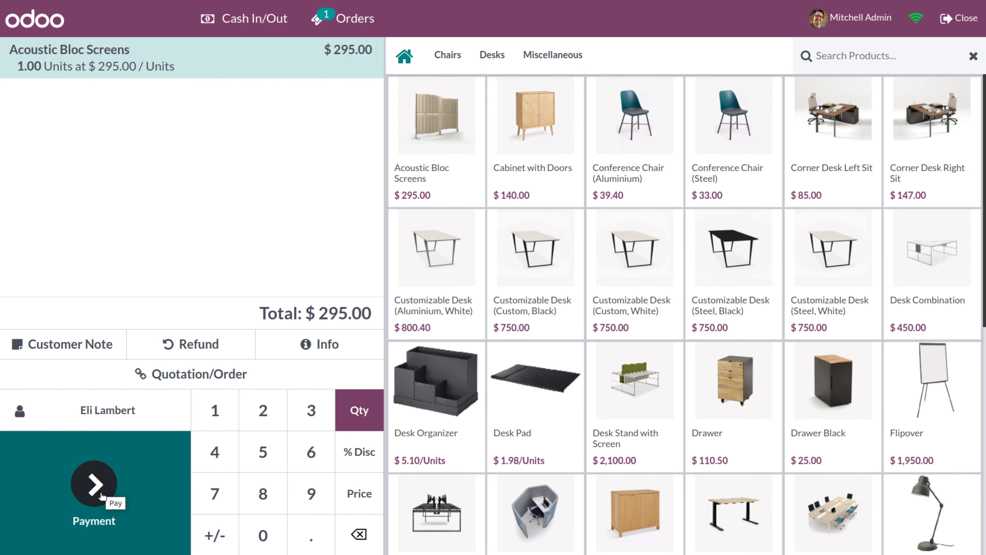
{"action": "left_click", "coordinate": [95, 485]}
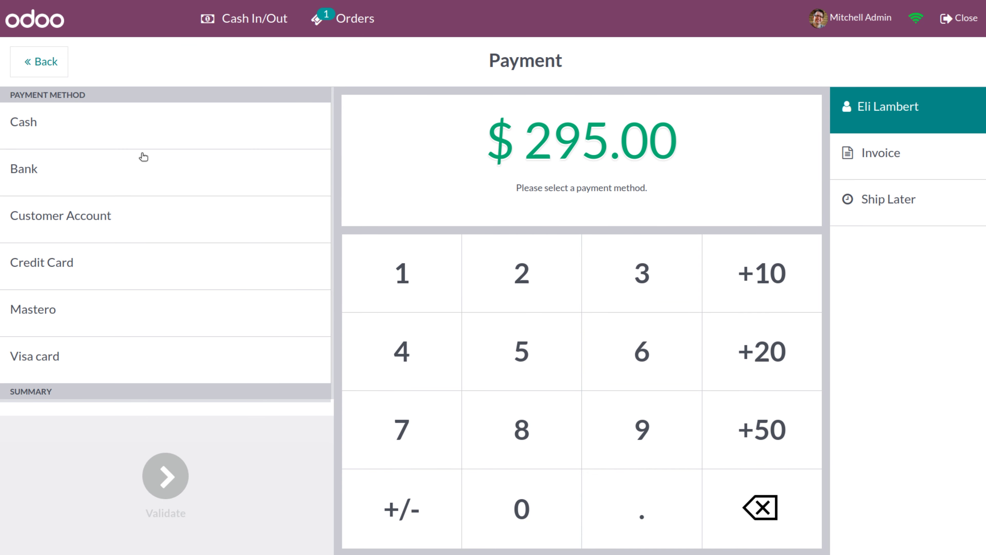
{"action": "left_click", "coordinate": [146, 139]}
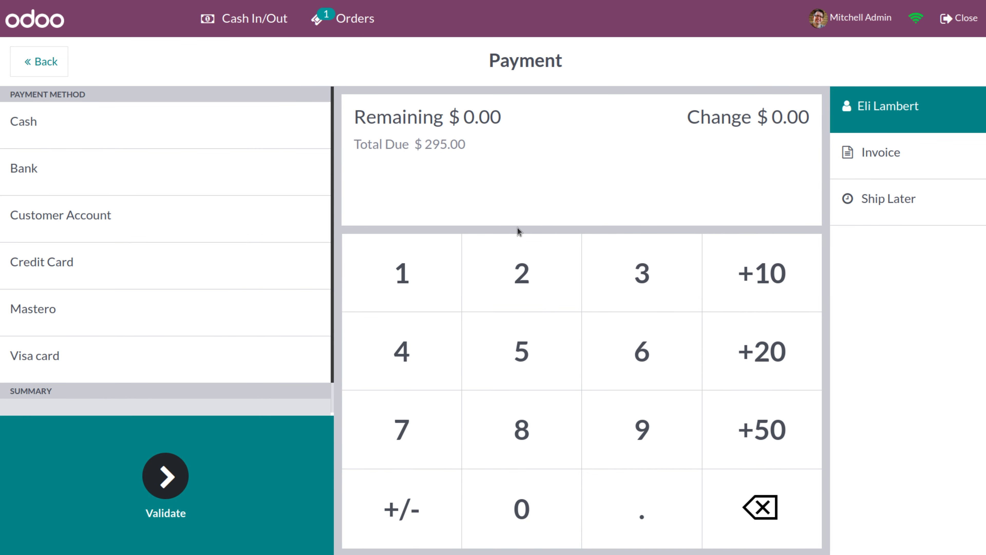
{"action": "left_click", "coordinate": [162, 488]}
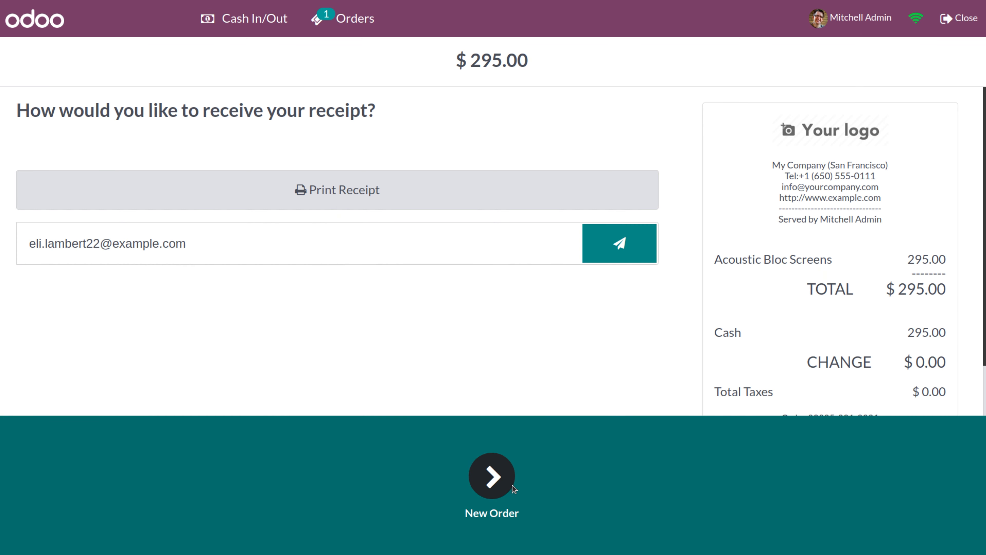
{"action": "left_click", "coordinate": [476, 487]}
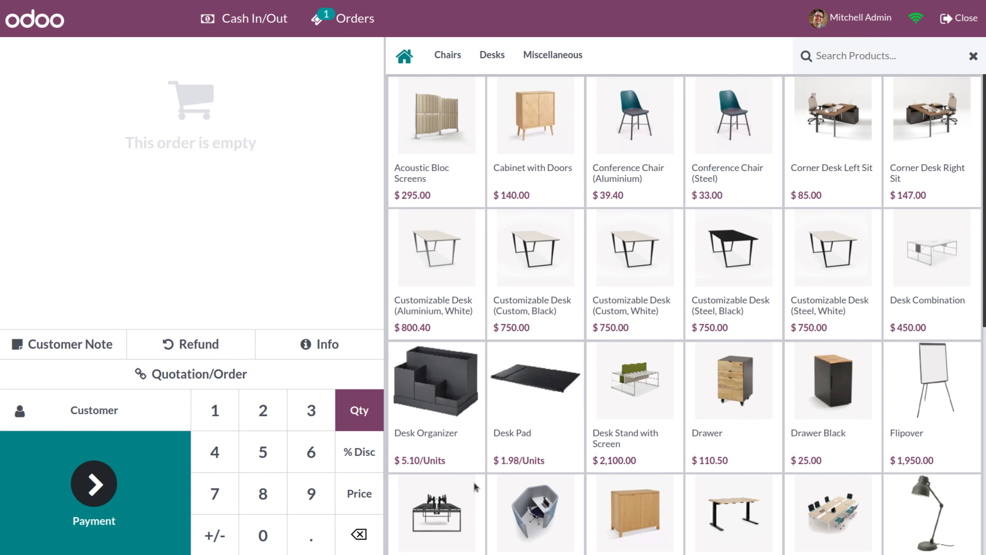
Sell Cabinet with Doors to a chosen customer, paying the $140.00 fully by Bank.
{"action": "left_click", "coordinate": [545, 159]}
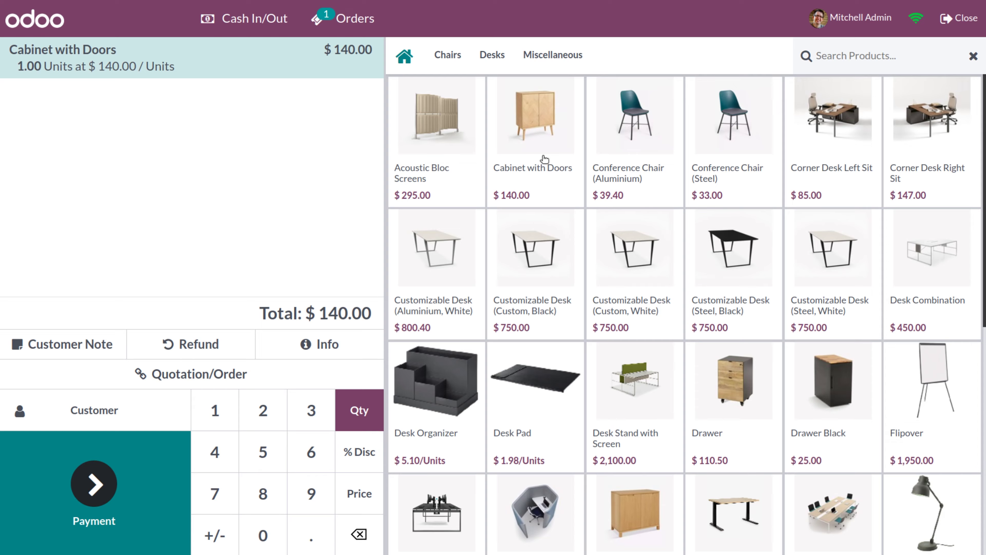
{"action": "left_click", "coordinate": [132, 425]}
{"action": "scroll", "coordinate": [215, 389], "scroll_direction": "down", "scroll_amount": 8}
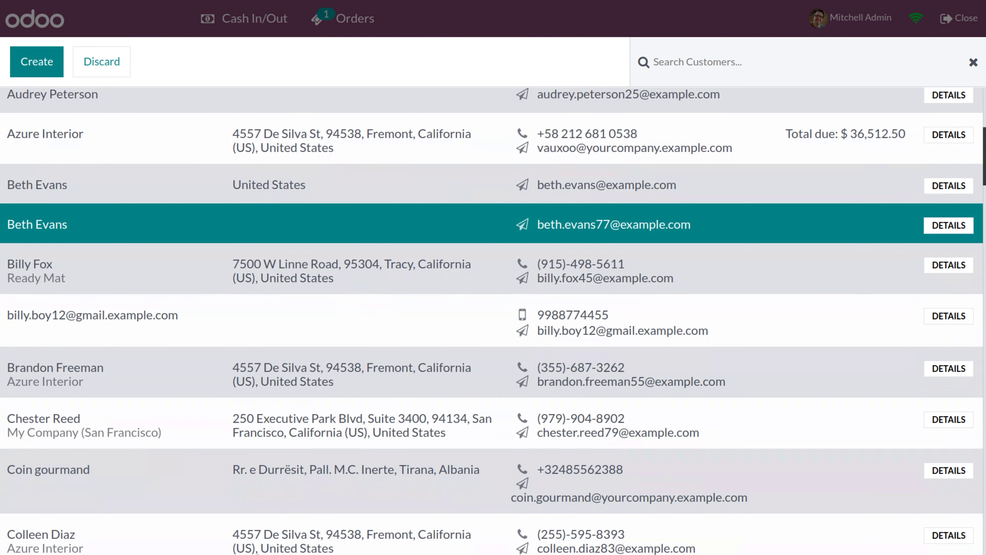
{"action": "scroll", "coordinate": [216, 389], "scroll_direction": "up", "scroll_amount": 3}
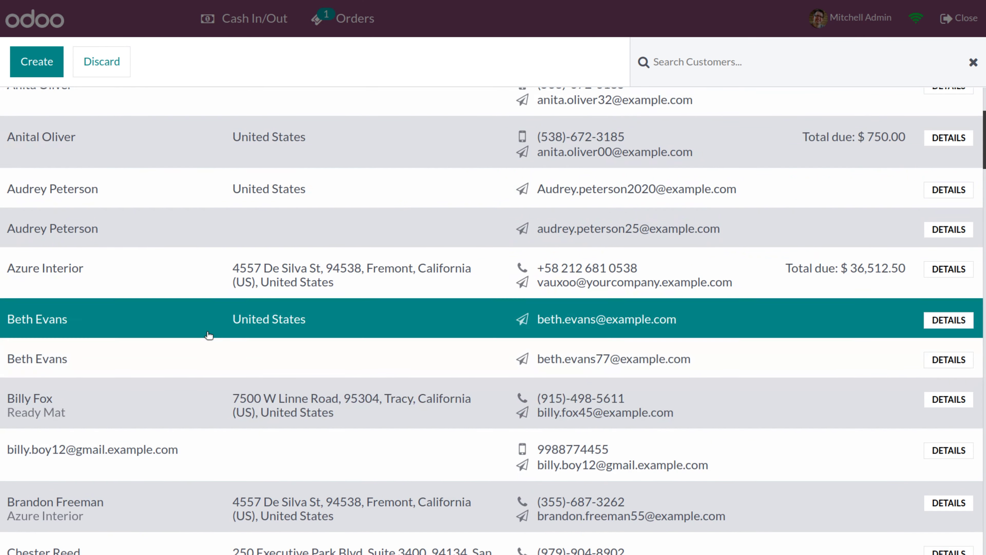
{"action": "left_click", "coordinate": [209, 336]}
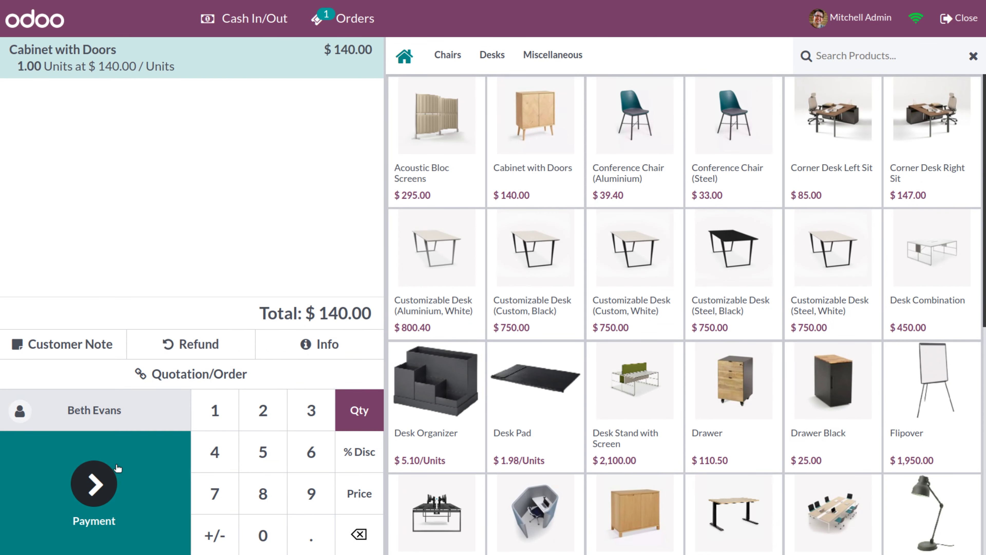
{"action": "left_click", "coordinate": [95, 486]}
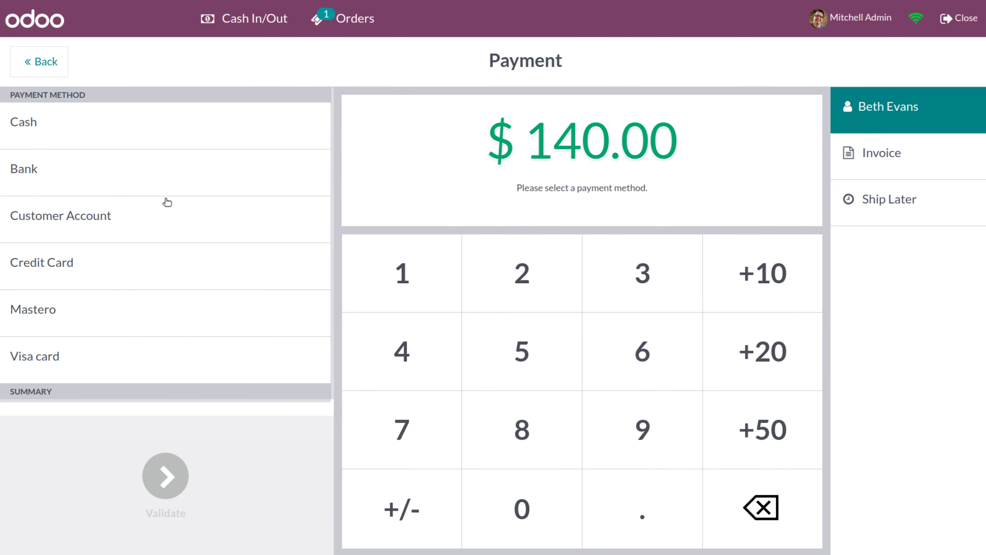
{"action": "left_click", "coordinate": [174, 184]}
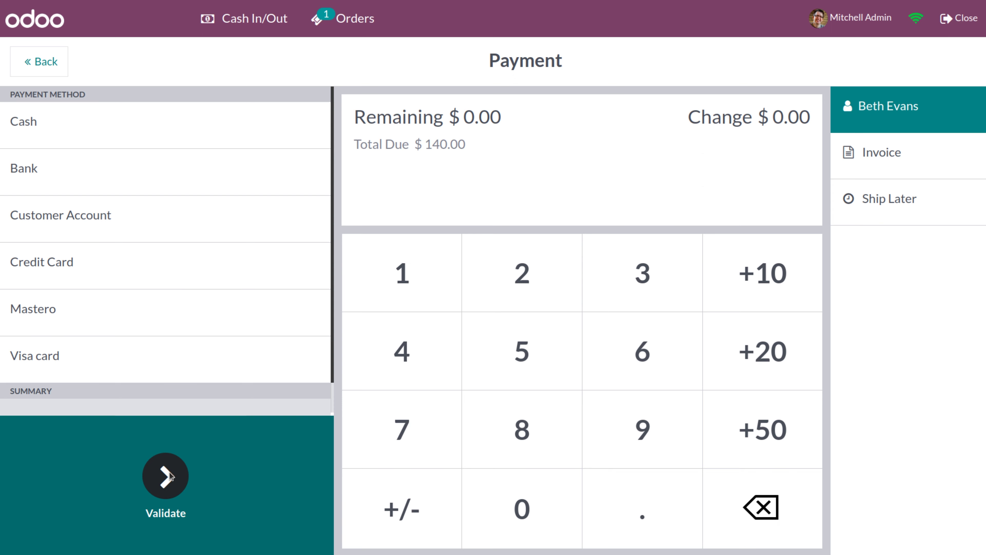
{"action": "left_click", "coordinate": [166, 491]}
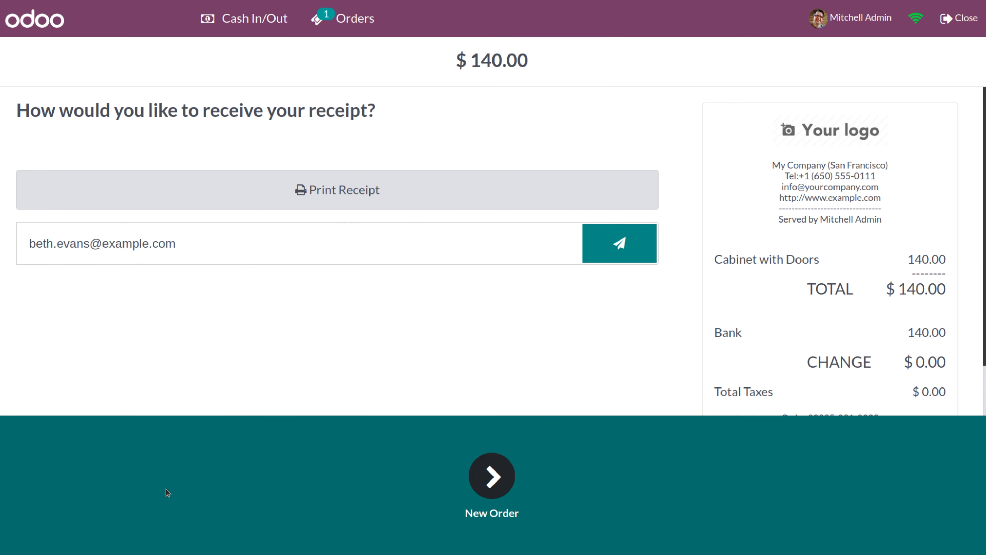
{"action": "left_click", "coordinate": [491, 476]}
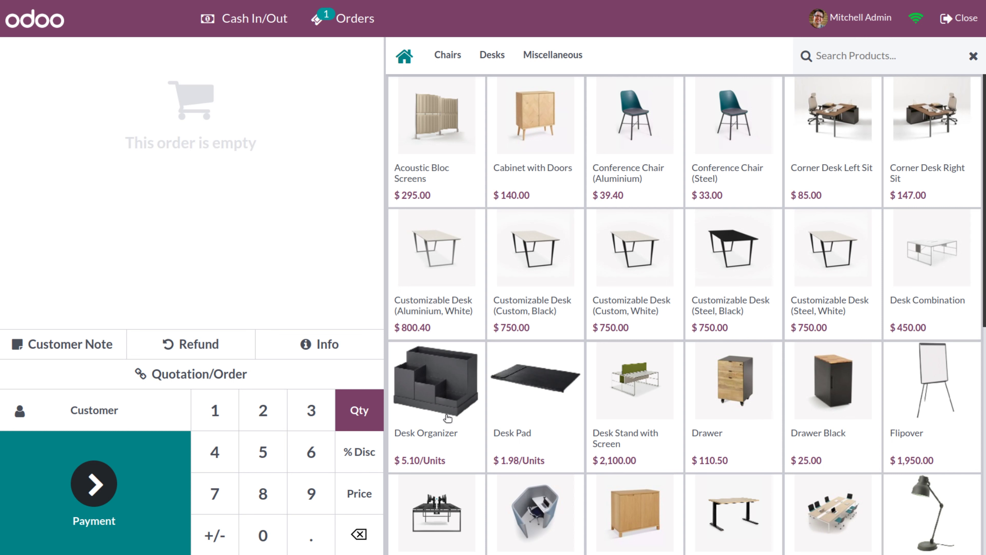
Add a Large Meeting Table to the order and set Coin gourmand as customer.
{"action": "scroll", "coordinate": [779, 548], "scroll_direction": "down", "scroll_amount": 8}
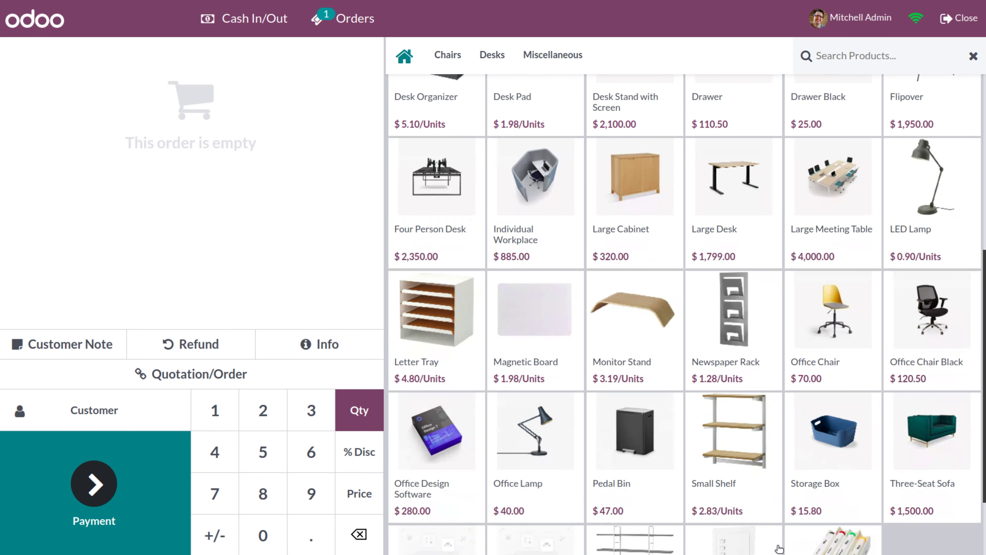
{"action": "left_click", "coordinate": [841, 203]}
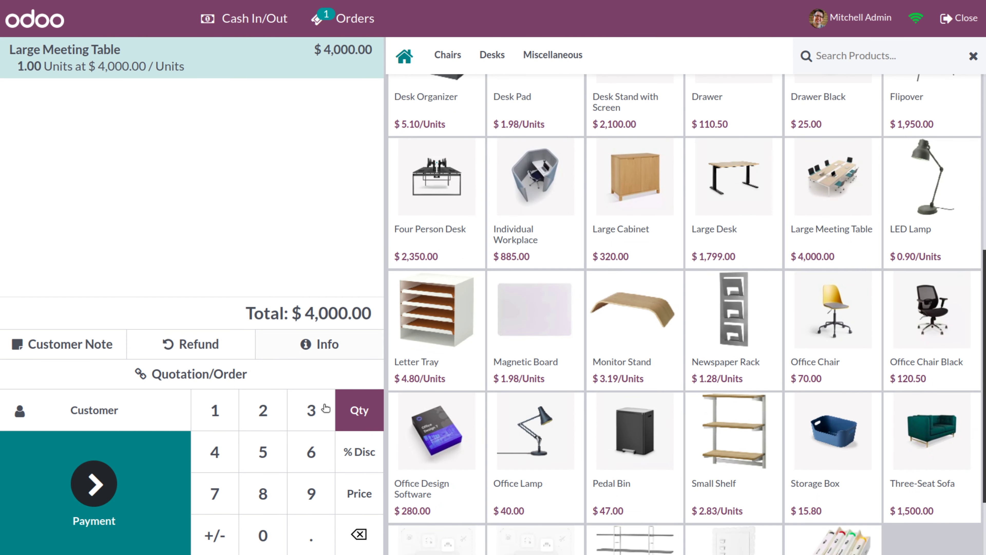
{"action": "left_click", "coordinate": [103, 409]}
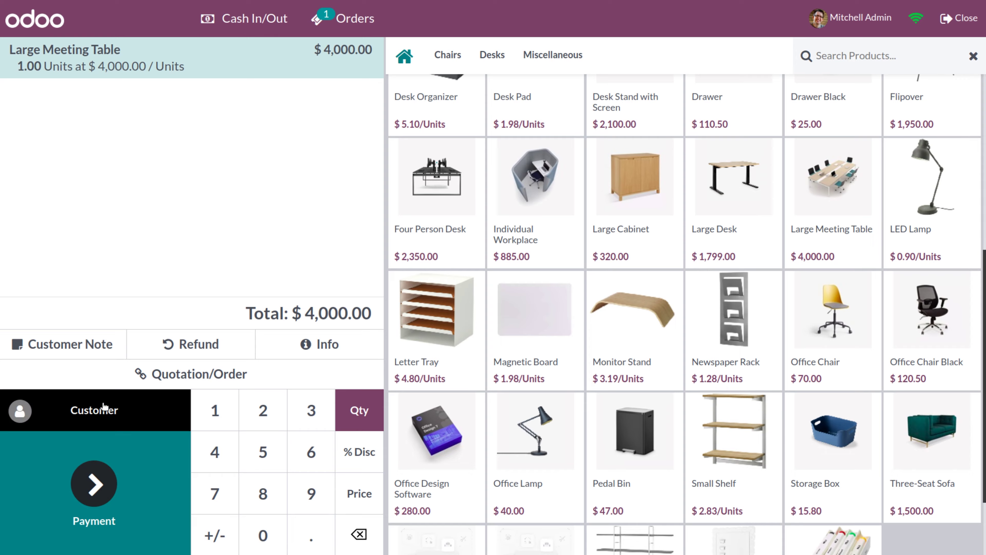
{"action": "left_click", "coordinate": [202, 294]}
{"action": "left_click", "coordinate": [211, 434]}
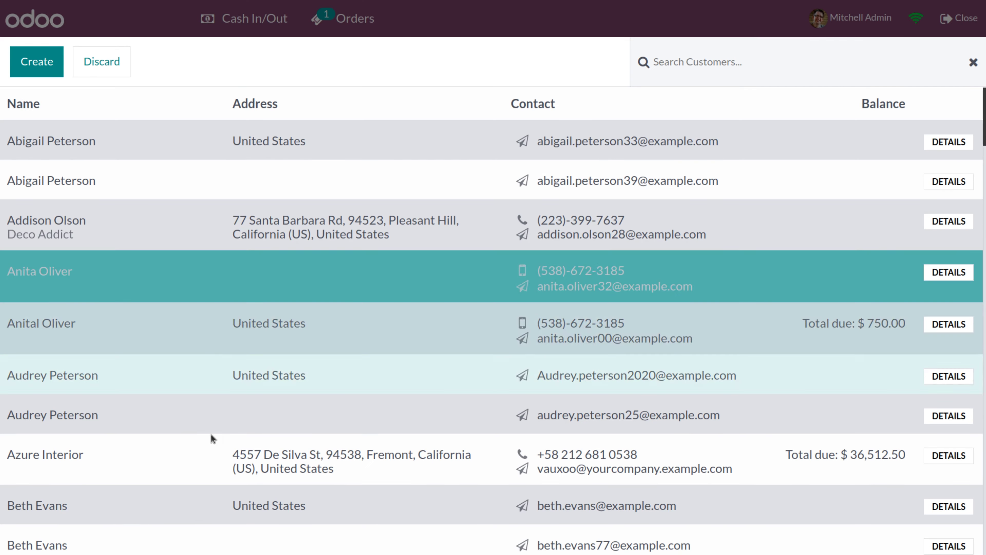
{"action": "scroll", "coordinate": [218, 458], "scroll_direction": "down", "scroll_amount": 10}
{"action": "left_click", "coordinate": [226, 481]}
{"action": "left_click", "coordinate": [231, 311]}
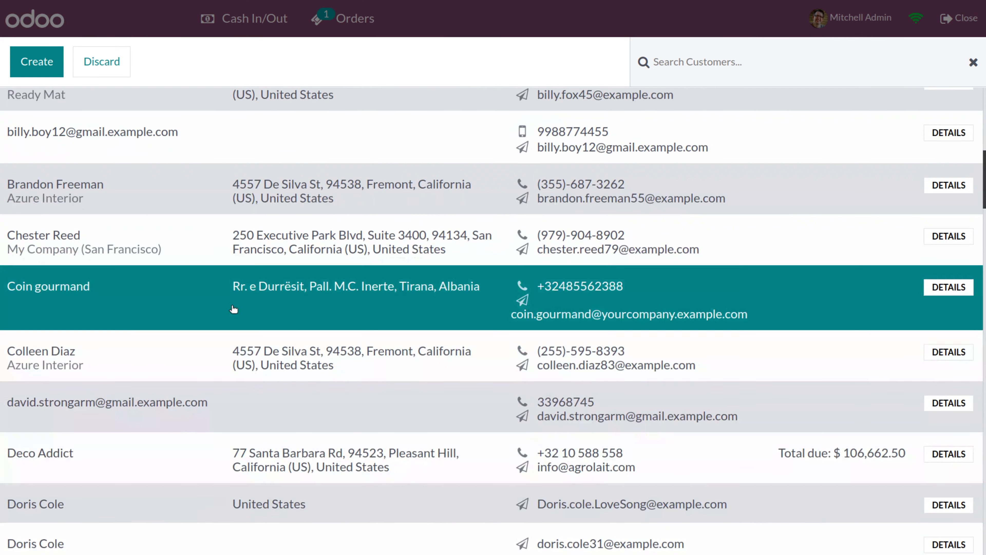
{"action": "left_click", "coordinate": [233, 310]}
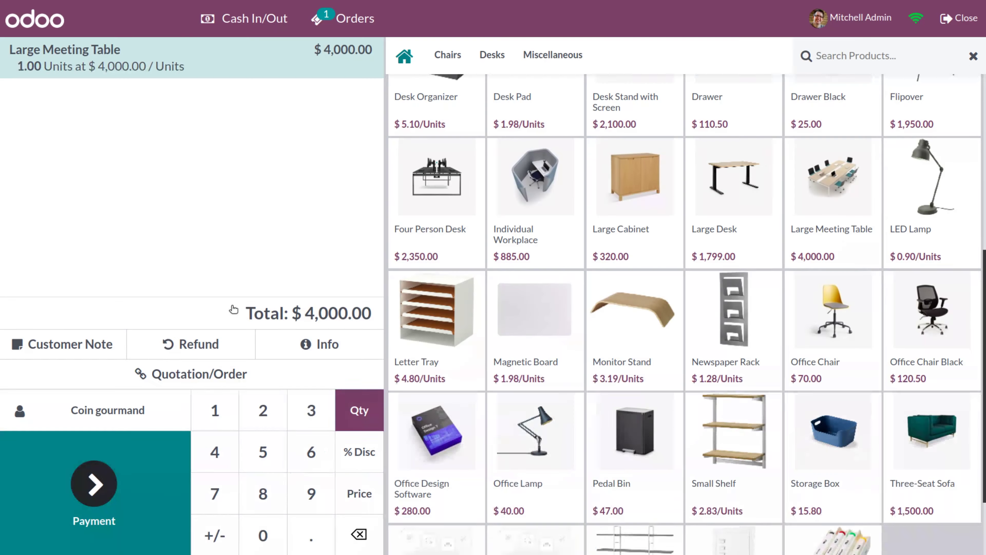
Charge the $4,000.00 to Customer Account, validate, and start a new order.
{"action": "left_click", "coordinate": [97, 499]}
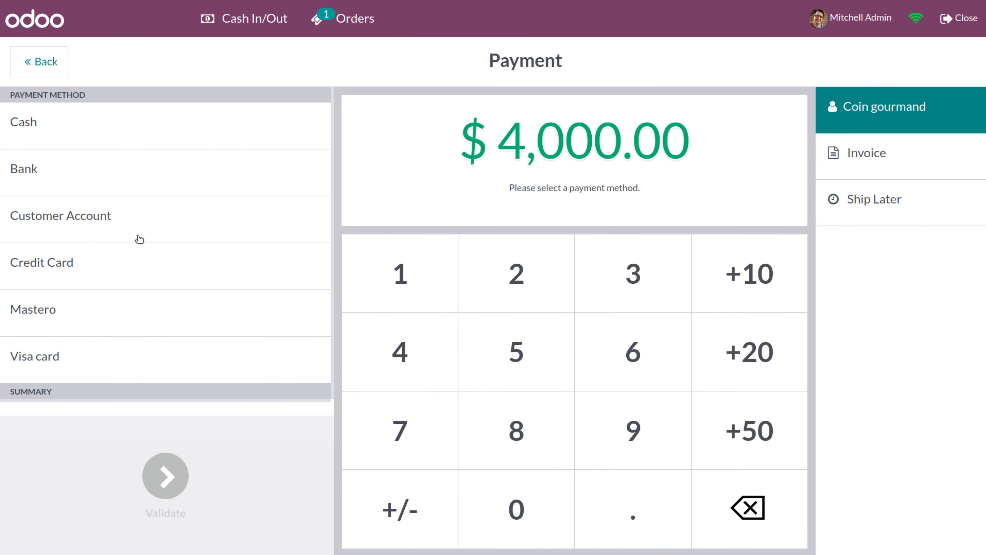
{"action": "left_click", "coordinate": [154, 217]}
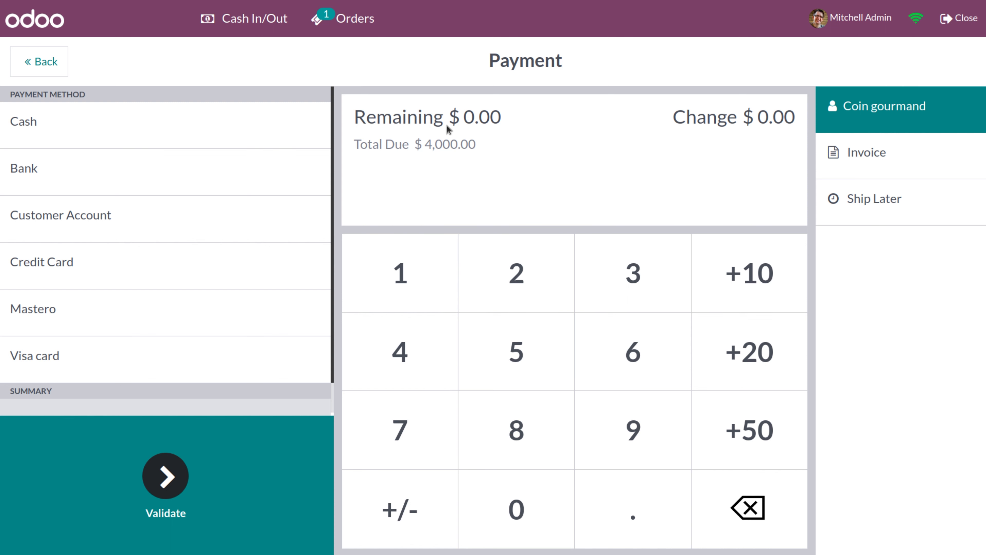
{"action": "left_click", "coordinate": [157, 484]}
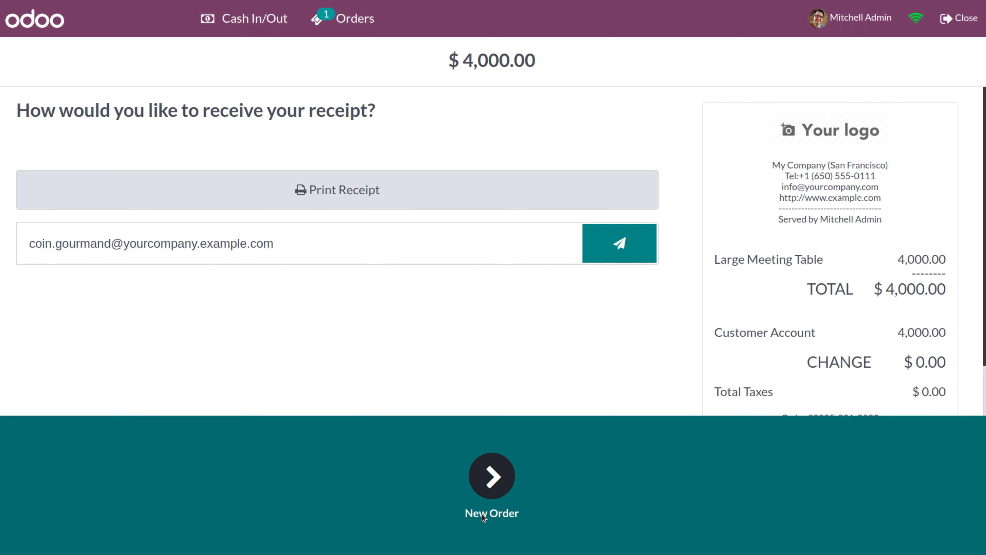
{"action": "left_click", "coordinate": [482, 488]}
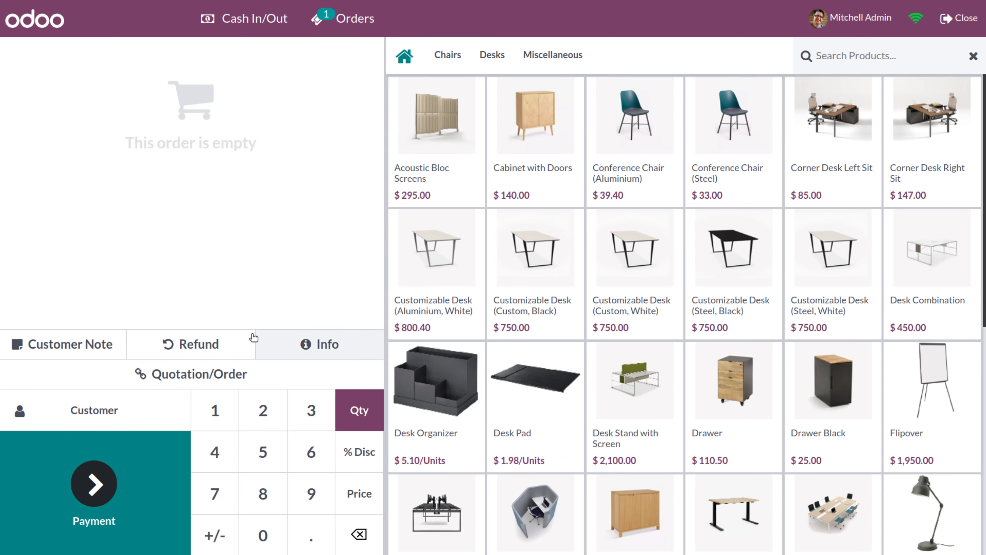
Add the $450.00 Desk Combination to the order.
{"action": "scroll", "coordinate": [594, 396], "scroll_direction": "down", "scroll_amount": 2}
{"action": "scroll", "coordinate": [594, 397], "scroll_direction": "down", "scroll_amount": 8}
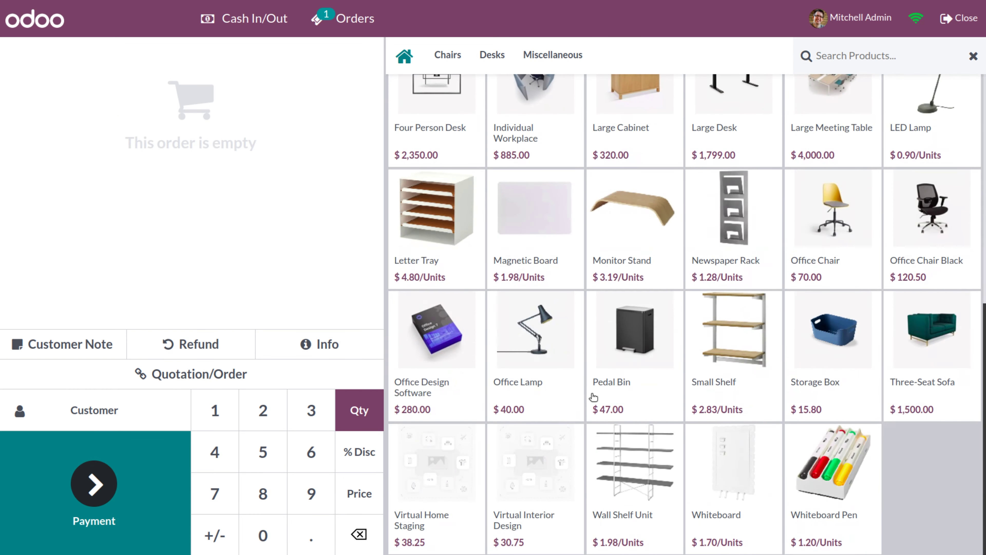
{"action": "scroll", "coordinate": [593, 397], "scroll_direction": "up", "scroll_amount": 7}
{"action": "scroll", "coordinate": [593, 396], "scroll_direction": "down", "scroll_amount": 2}
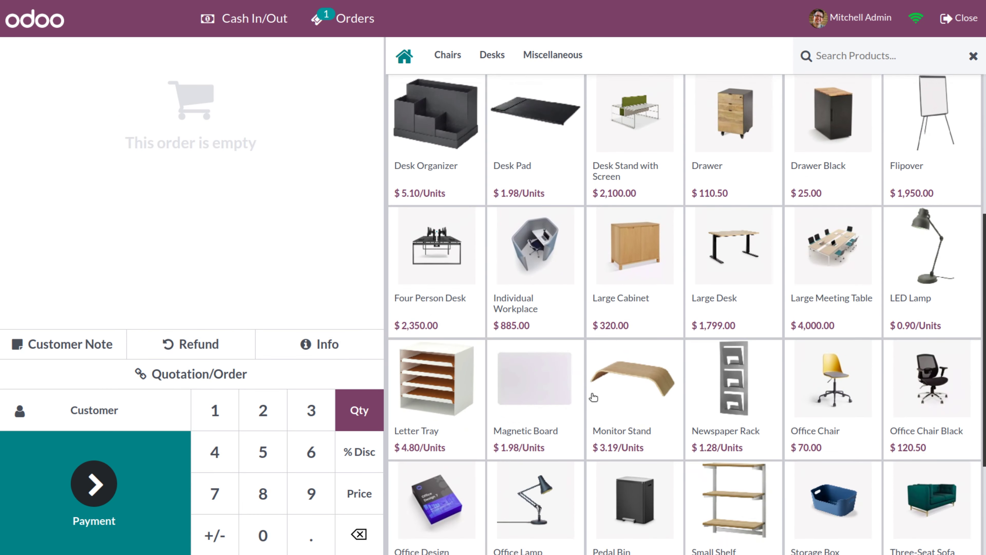
{"action": "scroll", "coordinate": [594, 397], "scroll_direction": "up", "scroll_amount": 3}
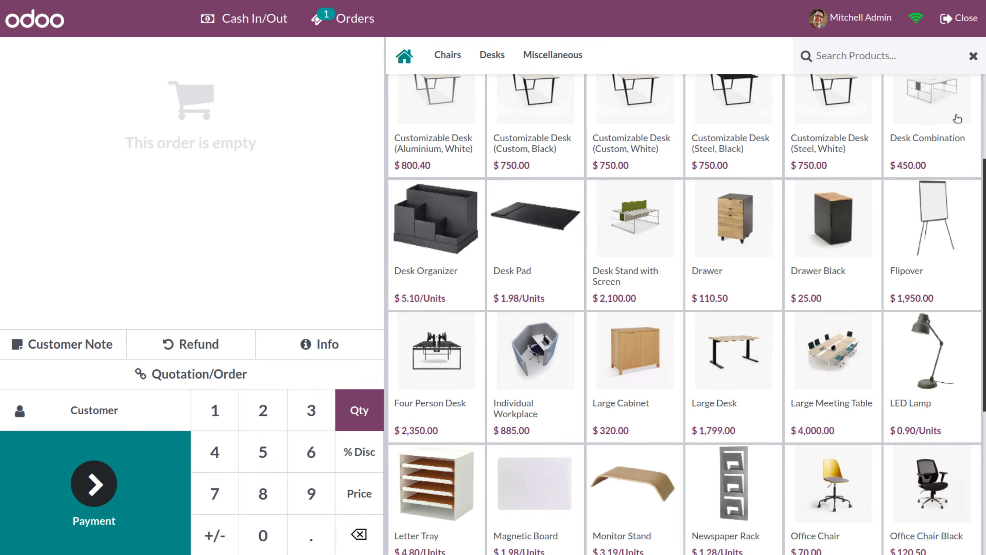
{"action": "left_click", "coordinate": [938, 109]}
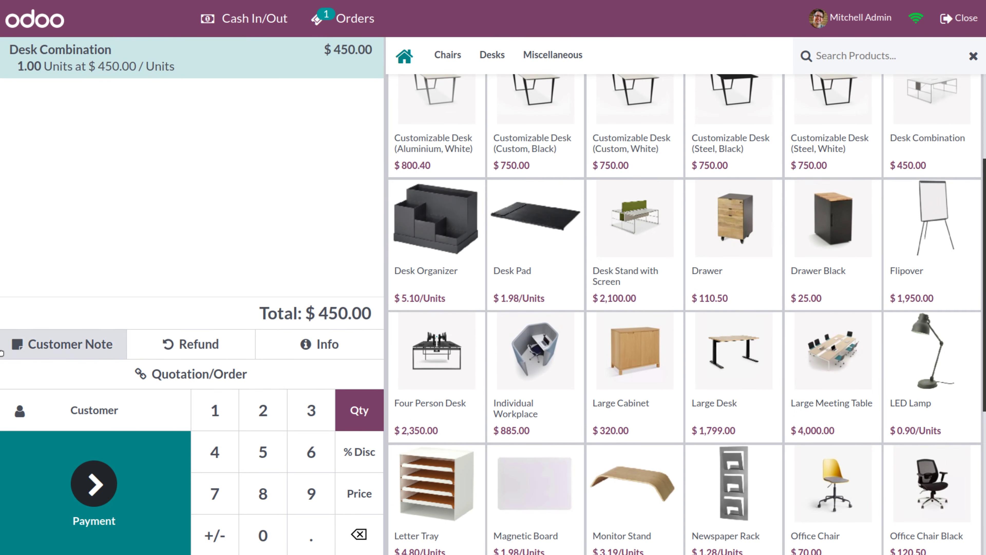
Assign the customer and begin paying the $450.00 with the Mastero card.
{"action": "left_click", "coordinate": [50, 420]}
{"action": "scroll", "coordinate": [388, 389], "scroll_direction": "down", "scroll_amount": 10}
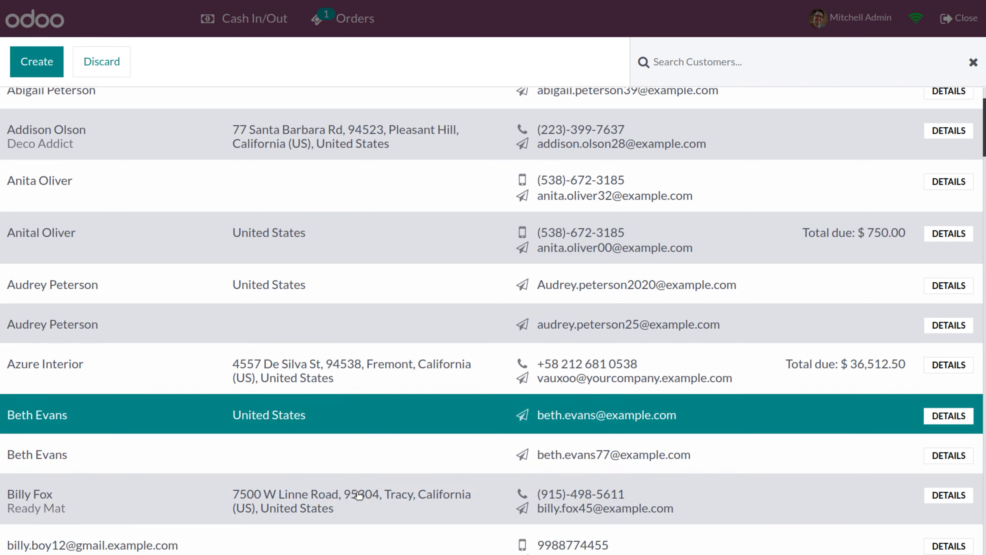
{"action": "scroll", "coordinate": [359, 494], "scroll_direction": "down", "scroll_amount": 2}
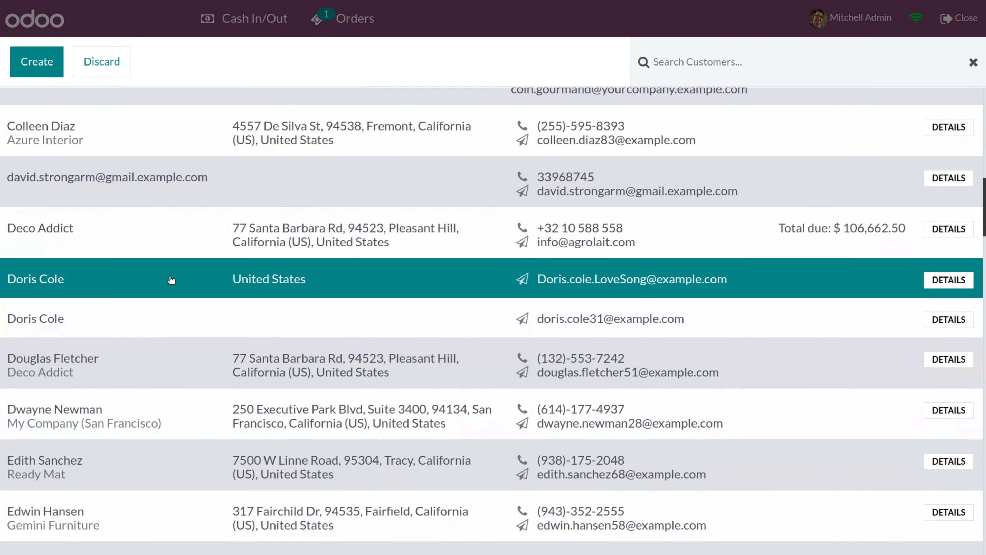
{"action": "left_click", "coordinate": [156, 373]}
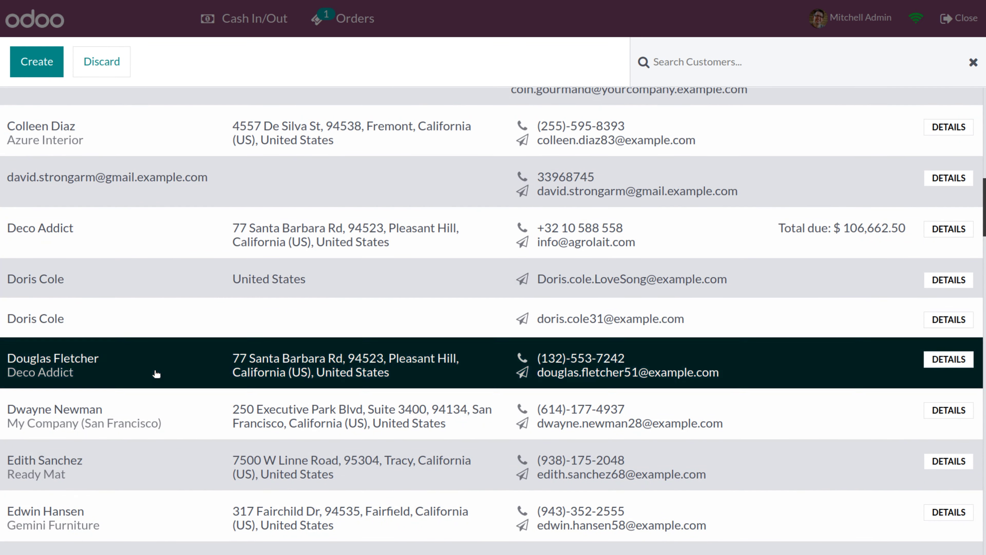
{"action": "left_click", "coordinate": [95, 478]}
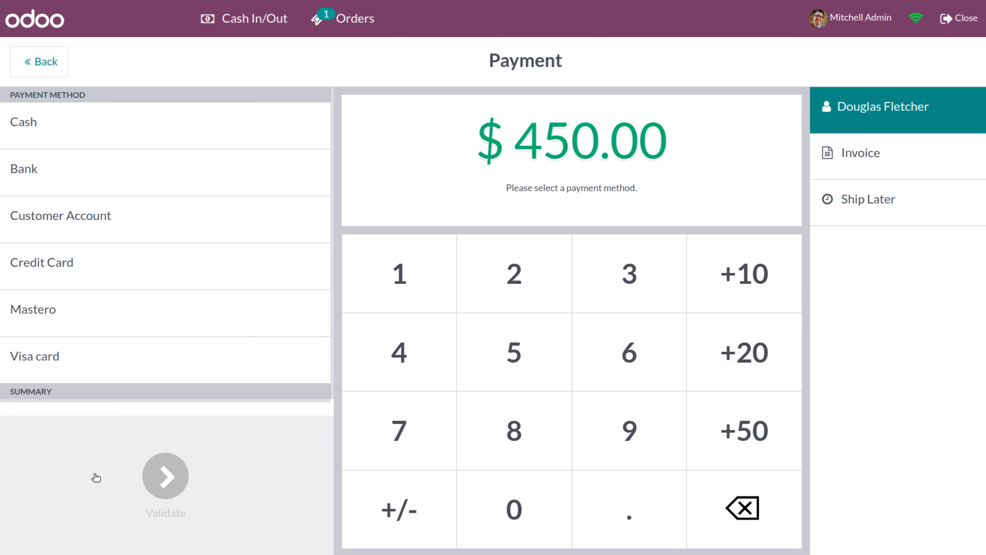
{"action": "left_click", "coordinate": [76, 311]}
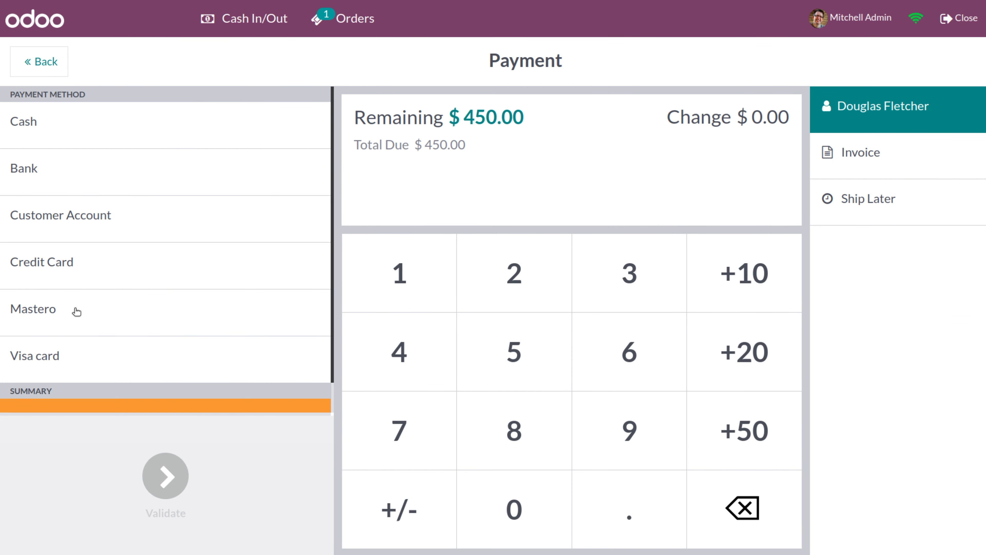